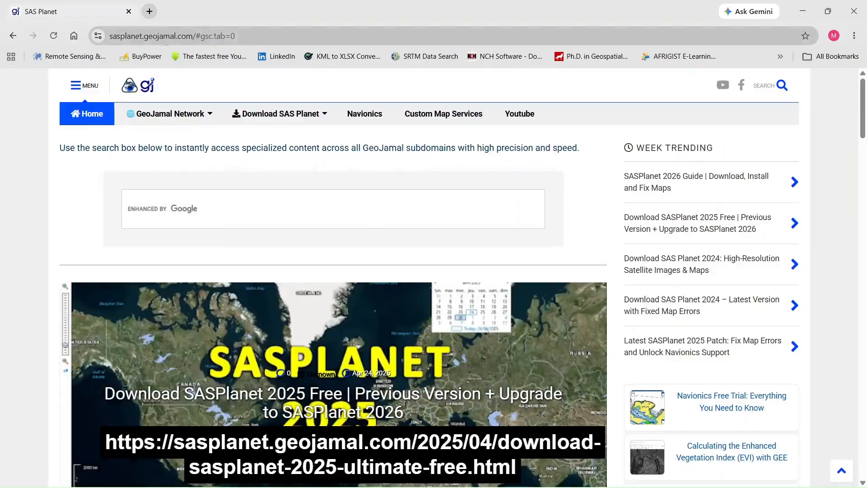
# - Open the Latest version SASPlanet 2026 page from the site's Download SAS Planet options
pyautogui.click(255, 34)
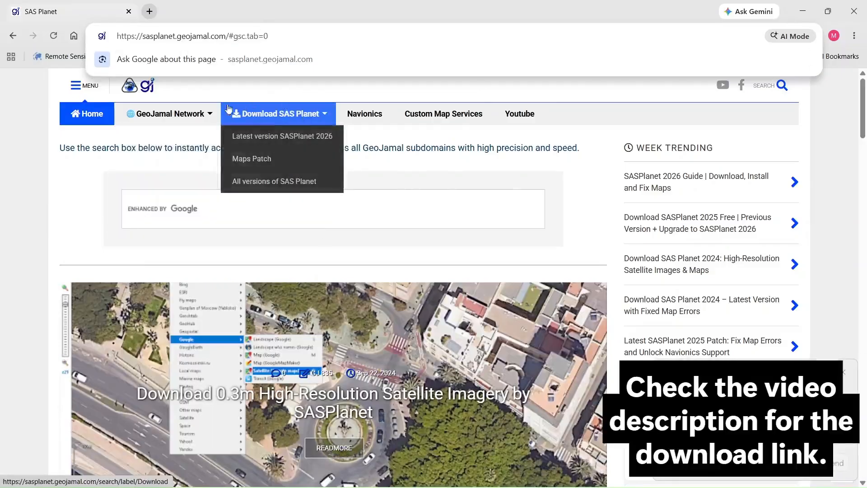
pyautogui.moveTo(165, 116)
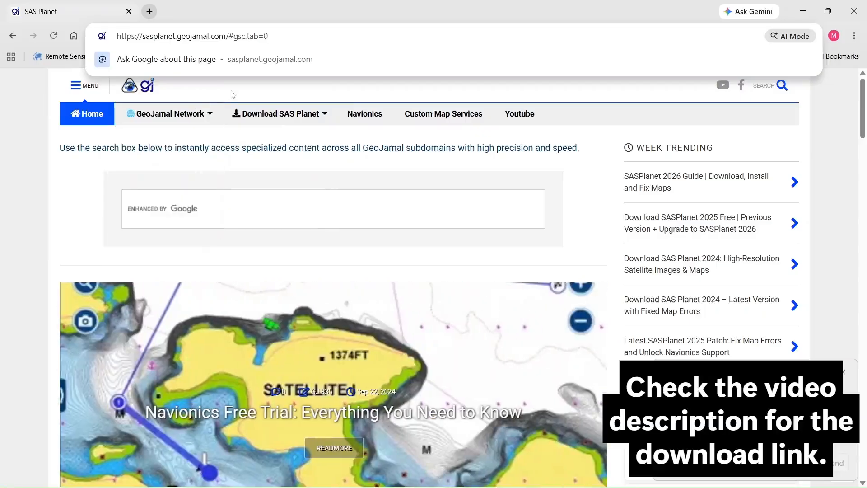
pyautogui.moveTo(298, 116)
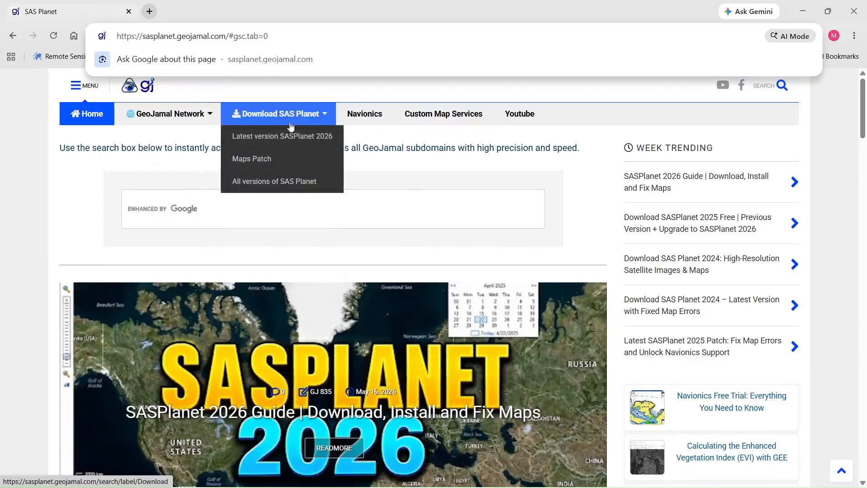
pyautogui.click(291, 139)
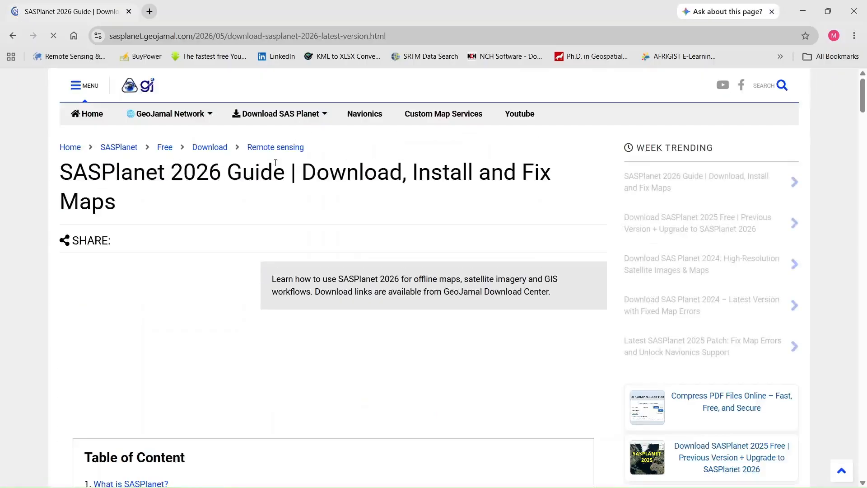
# - Find the GeoJamal Download Center section in the SASPlanet 2026 guide and go to its download page
pyautogui.scroll(-8, 271, 141)
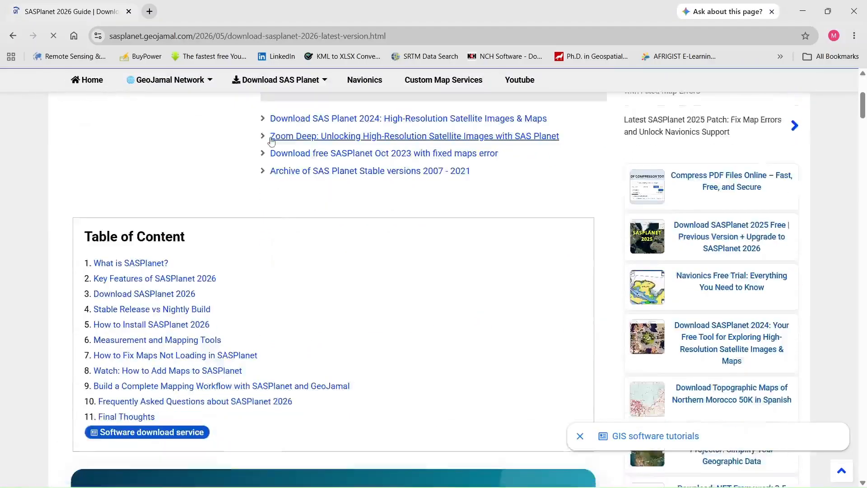
pyautogui.scroll(-4, 272, 141)
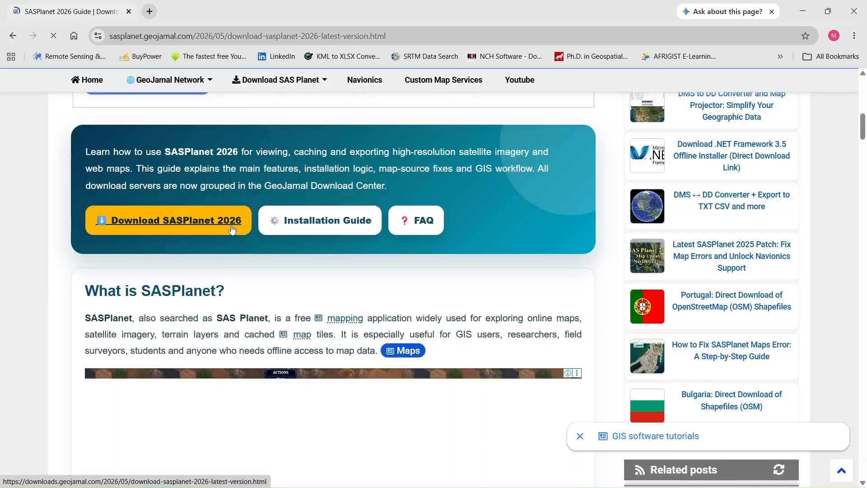
pyautogui.scroll(-8, 238, 220)
pyautogui.scroll(-20, 239, 221)
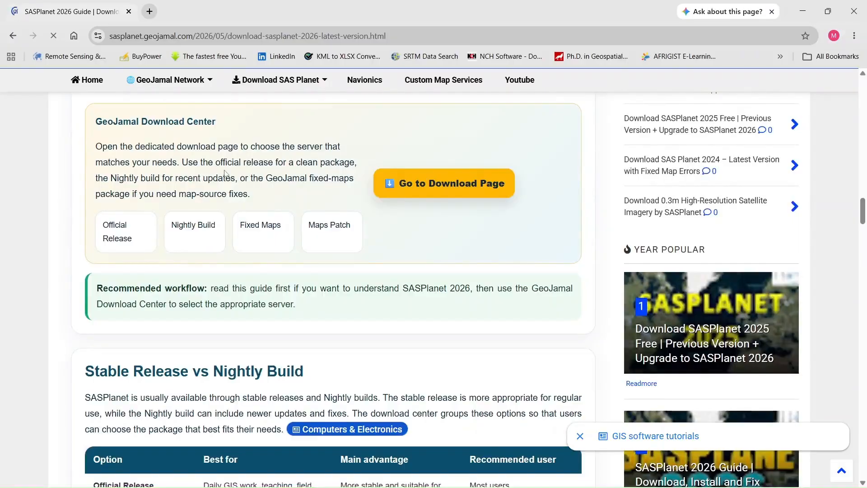
pyautogui.click(442, 187)
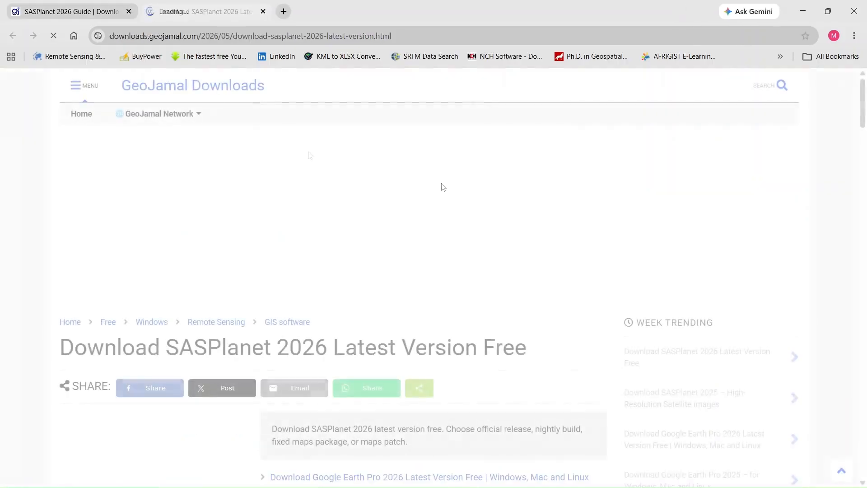
# - Bring up the list of download servers on the SASPlanet 2026 download page
pyautogui.scroll(-4, 306, 155)
pyautogui.scroll(-5, 308, 156)
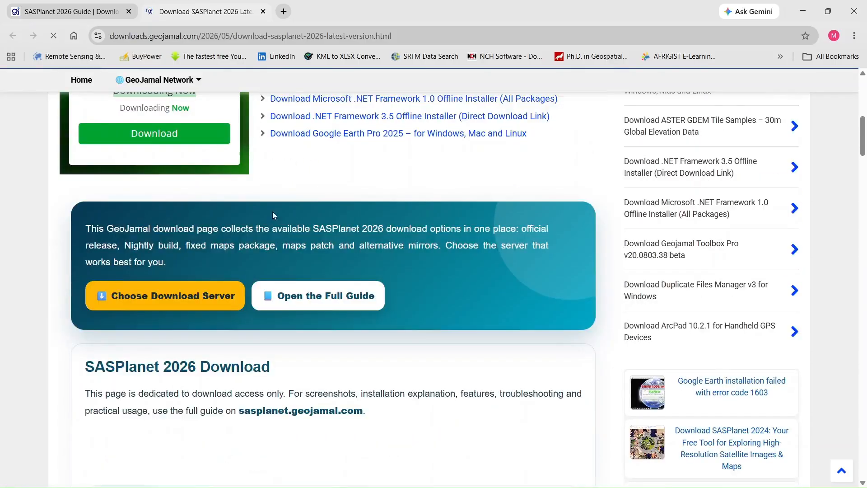
pyautogui.click(233, 295)
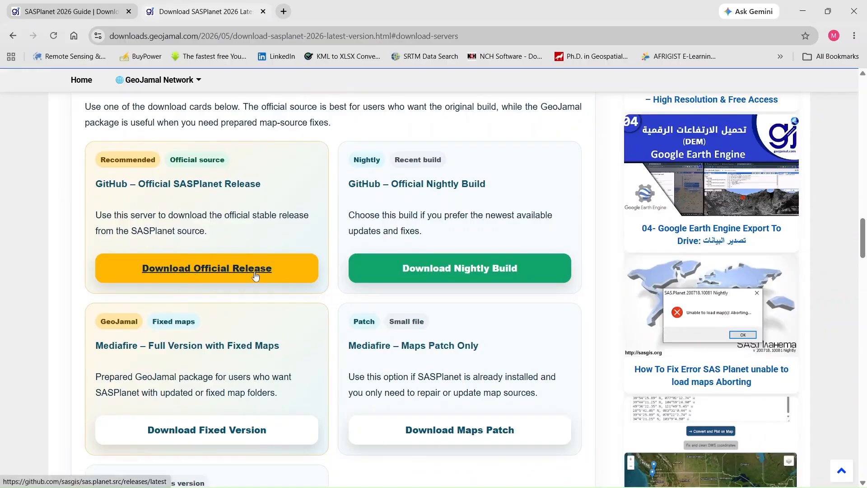
# - Open the official SASPlanet release on GitHub and download SAS.Planet.Release.260404.x64.zip
pyautogui.scroll(-1, 256, 276)
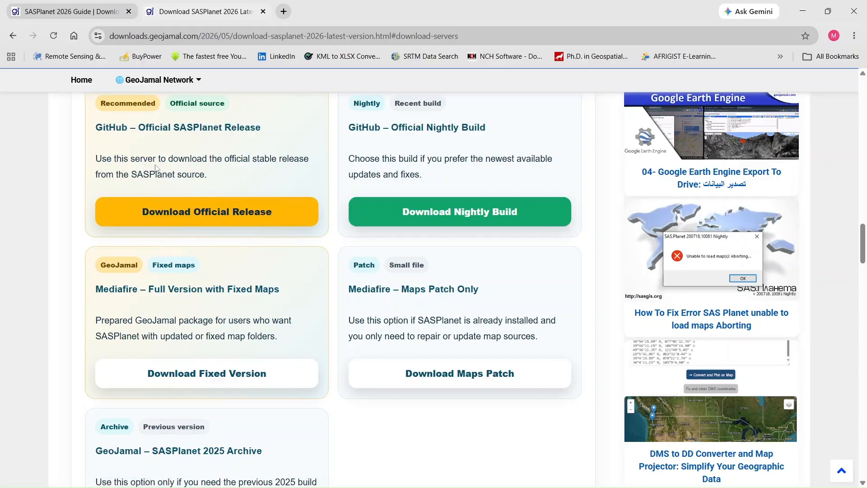
pyautogui.click(201, 217)
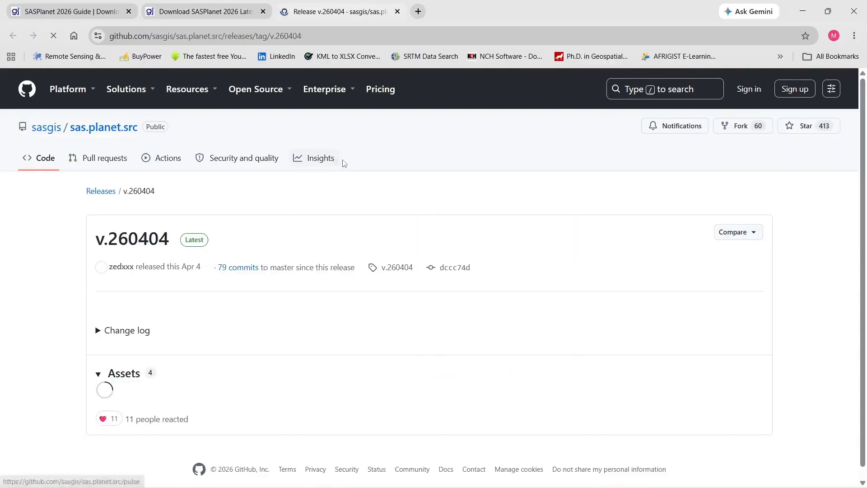
pyautogui.scroll(-3, 325, 161)
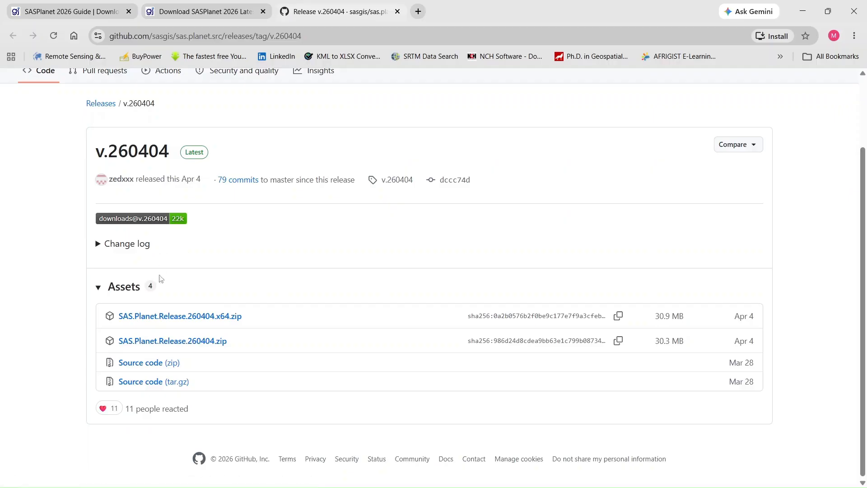
pyautogui.click(225, 319)
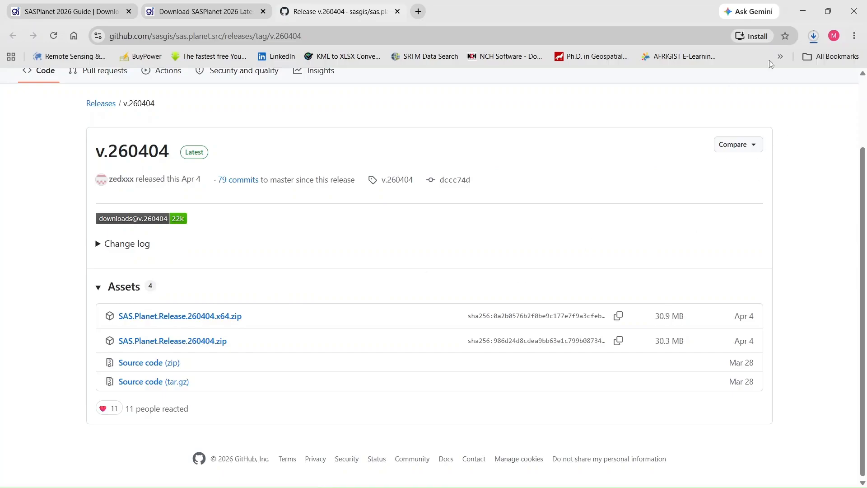
# - Return to the download server page and download the maps-sasplanet-geojamal-Jul2025 maps patch from MediaFire
pyautogui.click(209, 13)
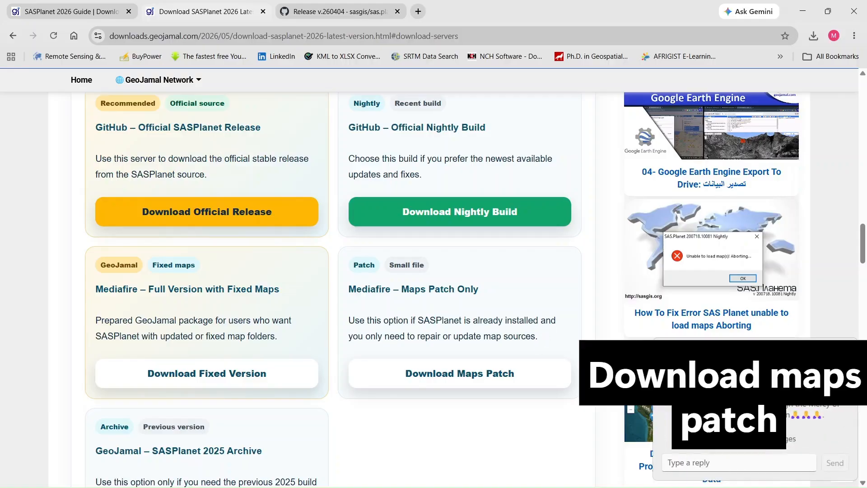
pyautogui.click(454, 378)
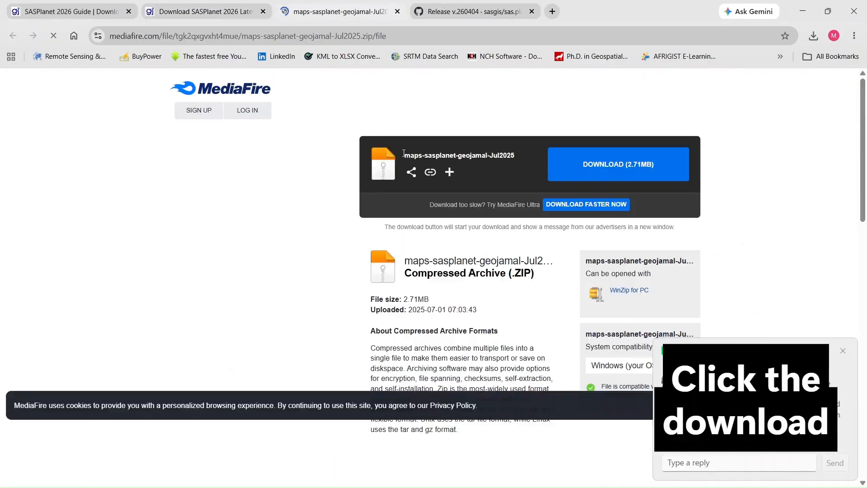
pyautogui.click(617, 170)
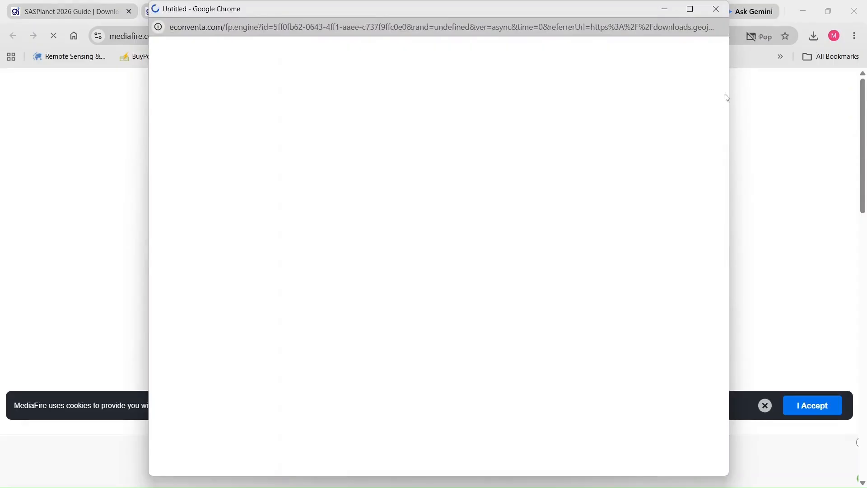
pyautogui.click(815, 37)
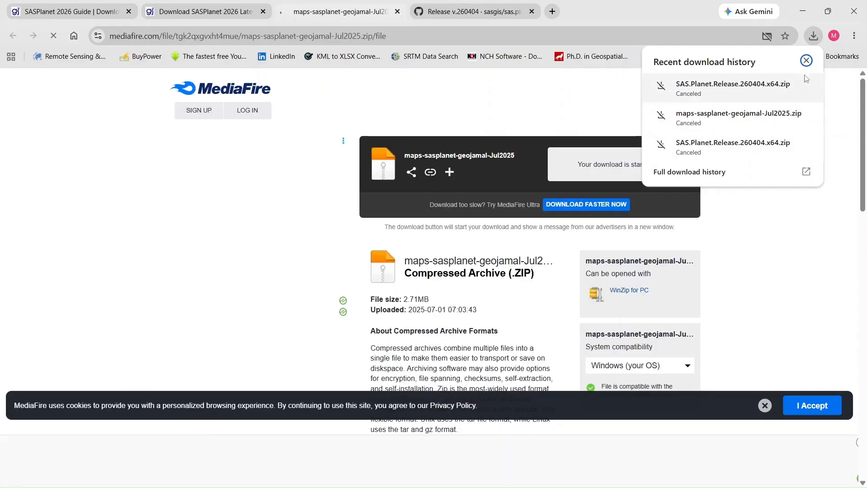
pyautogui.click(808, 63)
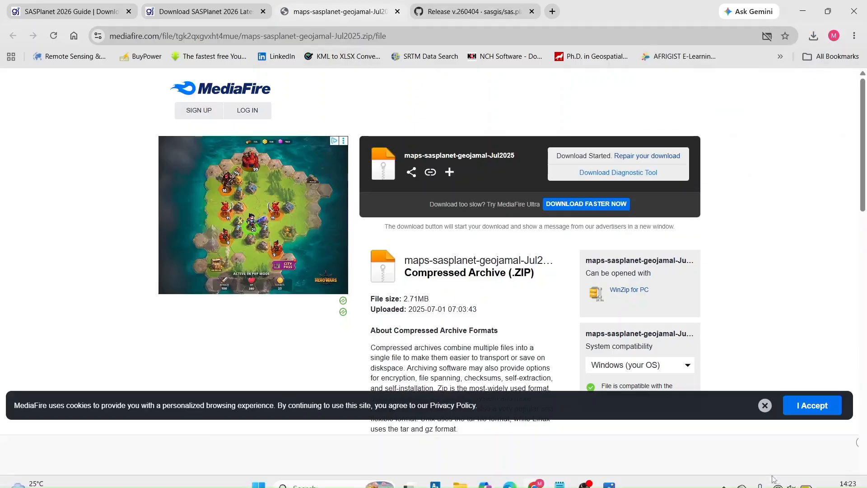
# - Switch to the desktop and extract the maps patch zip into the Desktop folder maps-sasplanet-geojamal-Jul2025
pyautogui.click(804, 11)
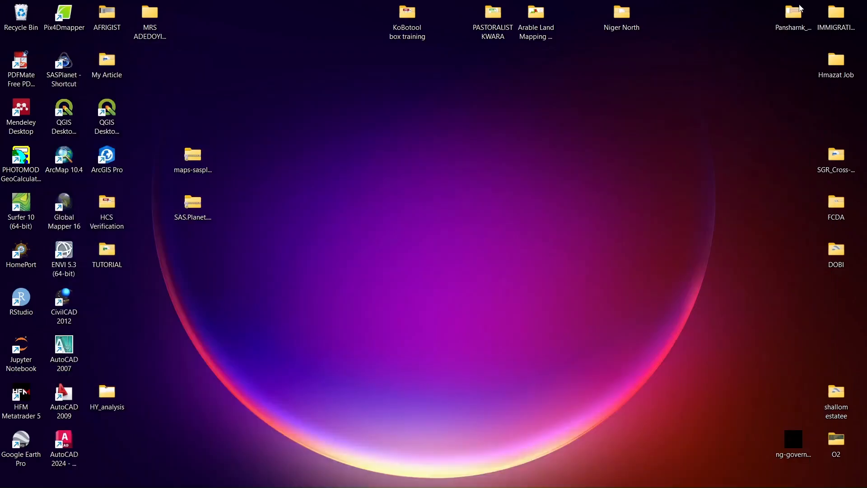
pyautogui.click(200, 171)
pyautogui.rightClick(200, 170)
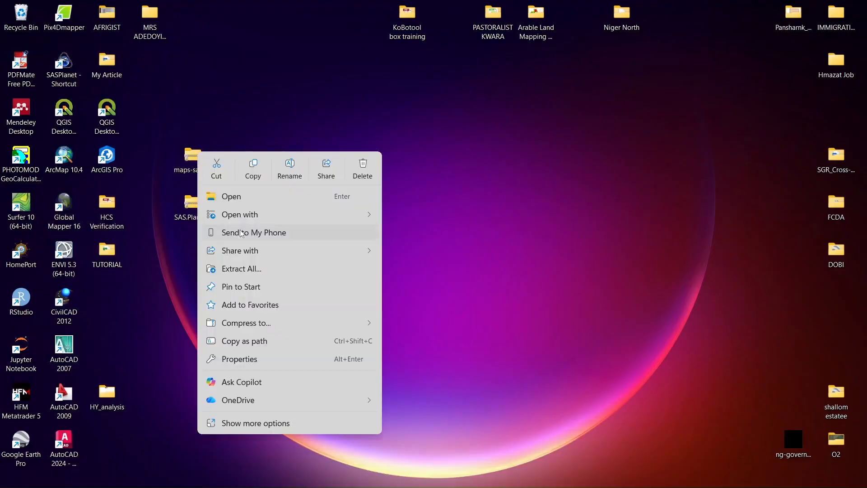
pyautogui.click(251, 269)
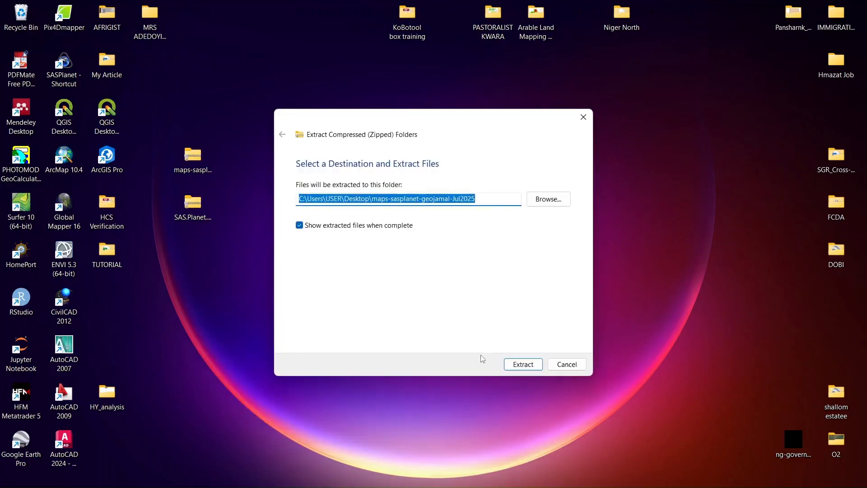
pyautogui.click(522, 365)
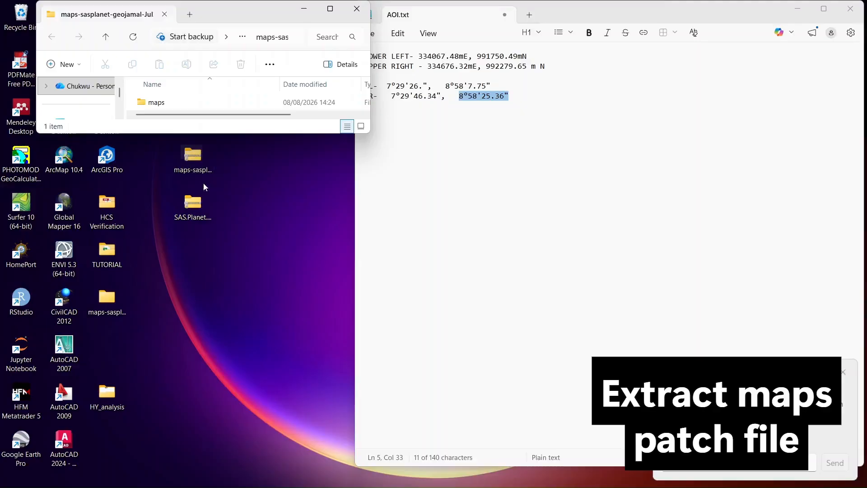
# - Extract the SAS.Planet.Release.260404.x64 zip on the desktop into its default folder
pyautogui.rightClick(203, 218)
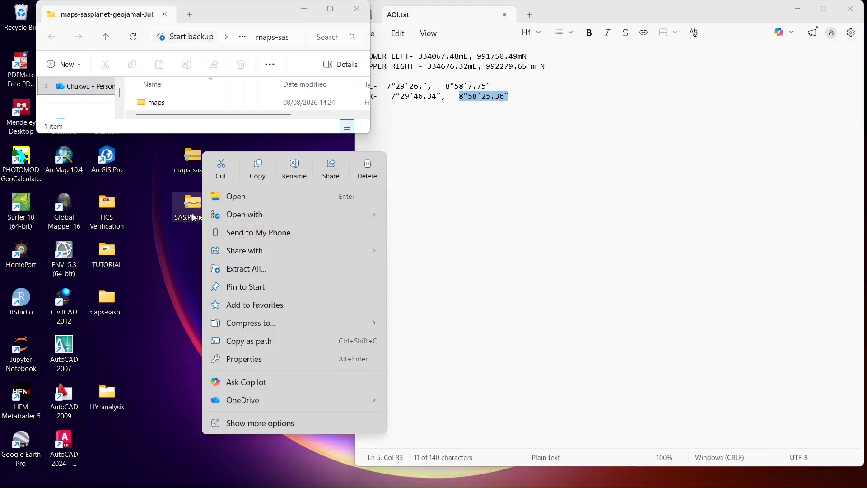
pyautogui.click(193, 217)
pyautogui.rightClick(194, 217)
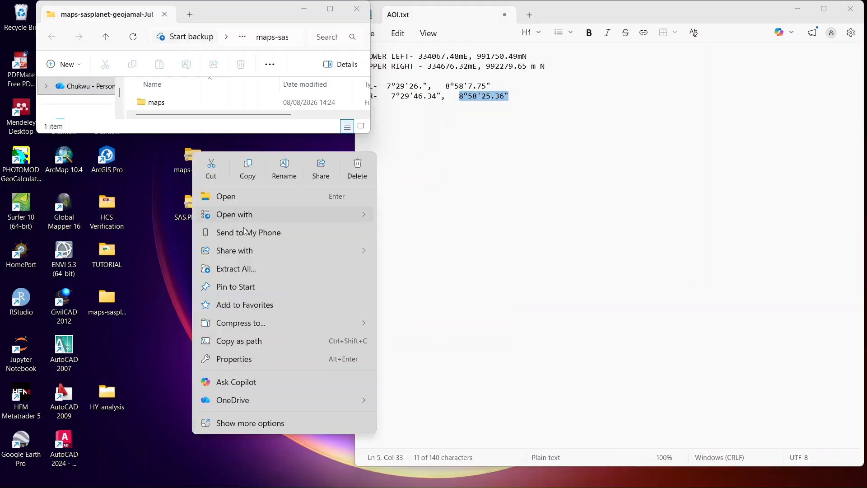
pyautogui.click(248, 268)
pyautogui.press('Return')
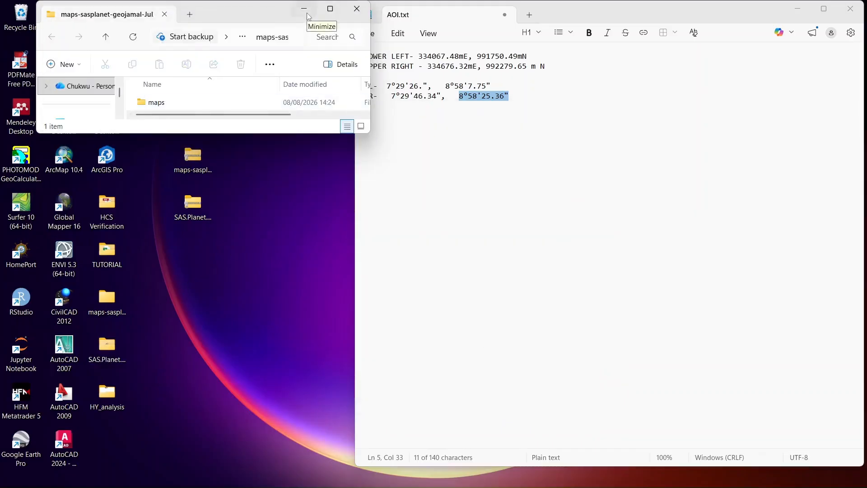
# - Try to run the SASPlanet application from the extracted SAS.Planet.Release.260404.x64 folder
pyautogui.click(307, 16)
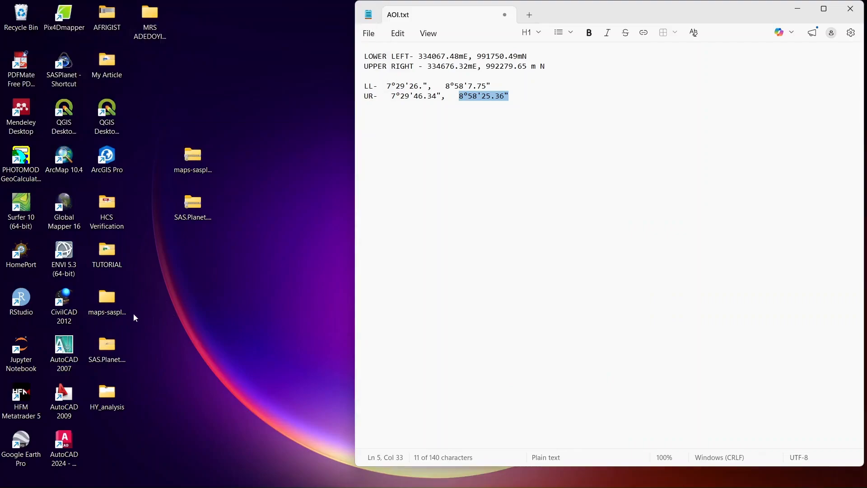
pyautogui.doubleClick(109, 307)
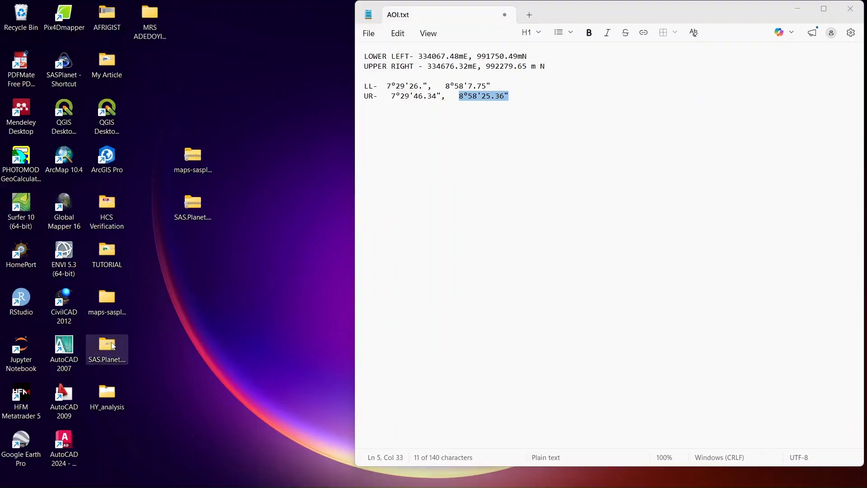
pyautogui.doubleClick(113, 346)
pyautogui.scroll(-5, 237, 207)
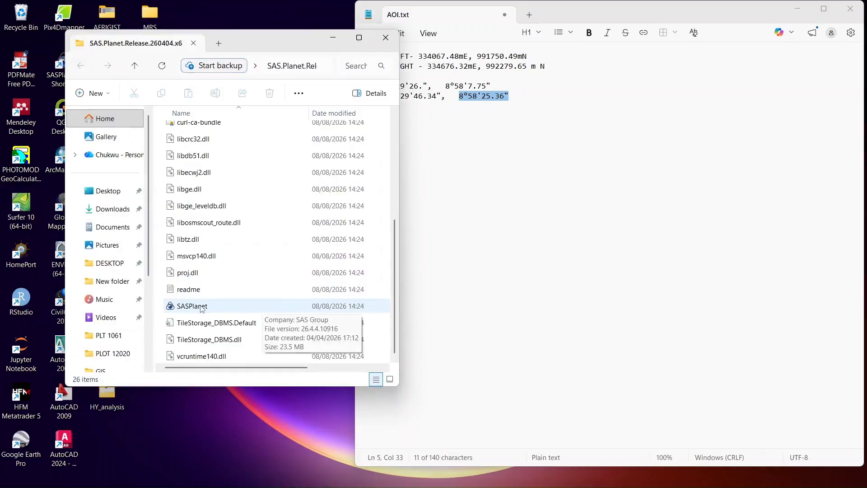
pyautogui.doubleClick(202, 308)
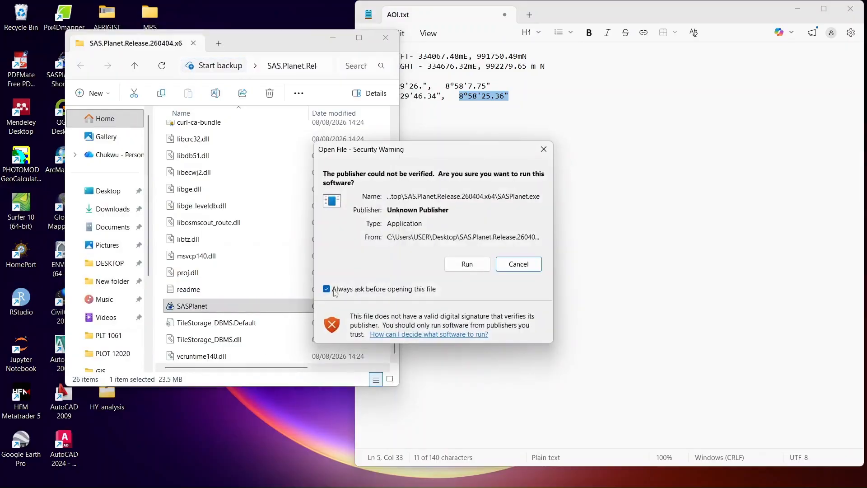
pyautogui.click(466, 264)
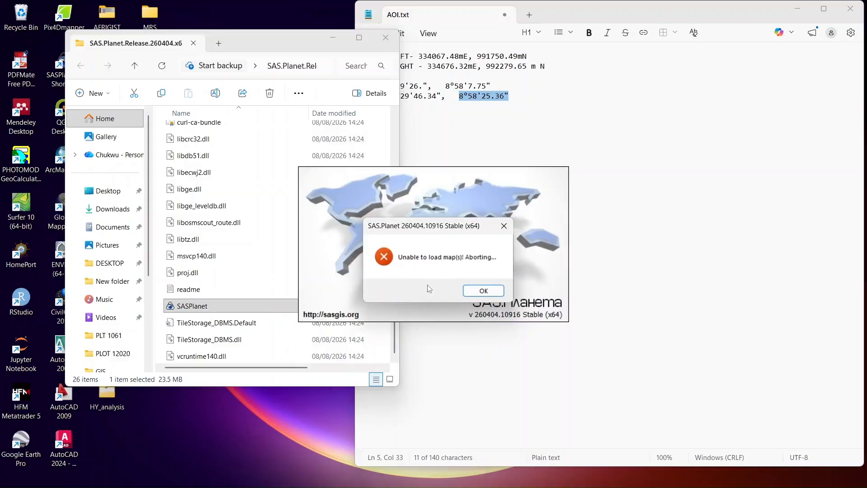
pyautogui.click(483, 291)
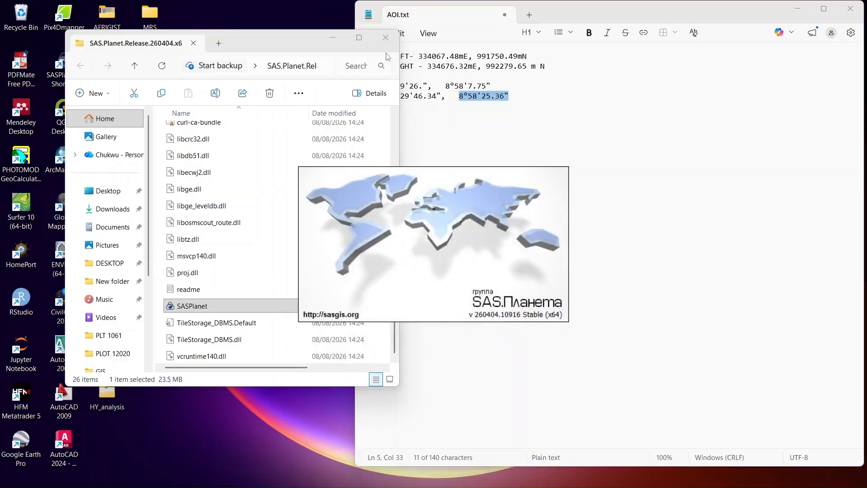
# - Copy the maps folder from the extracted maps-sasplanet-geojamal-Jul2025 folder on the desktop
pyautogui.click(333, 39)
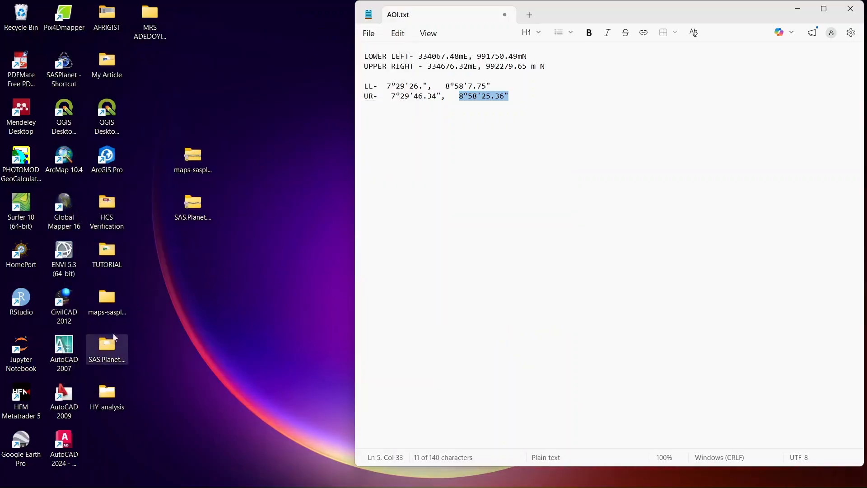
pyautogui.doubleClick(112, 312)
pyautogui.click(205, 149)
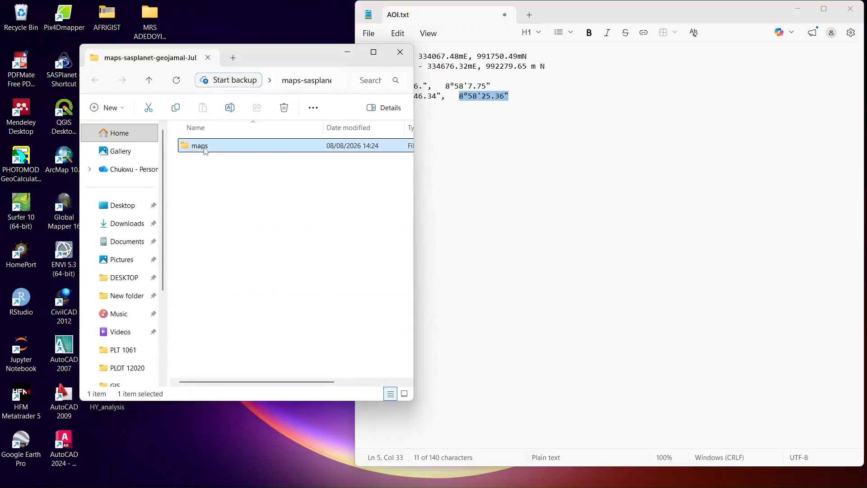
pyautogui.rightClick(206, 151)
pyautogui.click(266, 172)
pyautogui.click(348, 53)
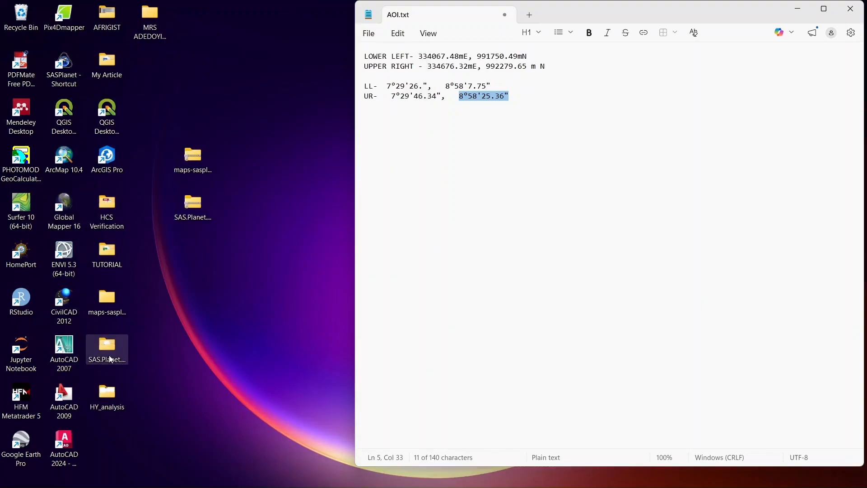
# - Paste the copied maps folder into the Maps folder of SAS.Planet.Release.260404.x64 and close that window
pyautogui.doubleClick(111, 359)
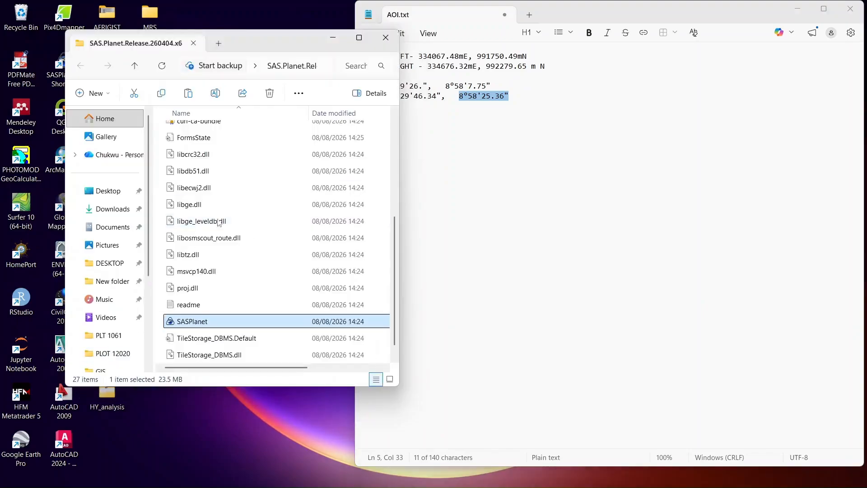
pyautogui.scroll(2, 187, 185)
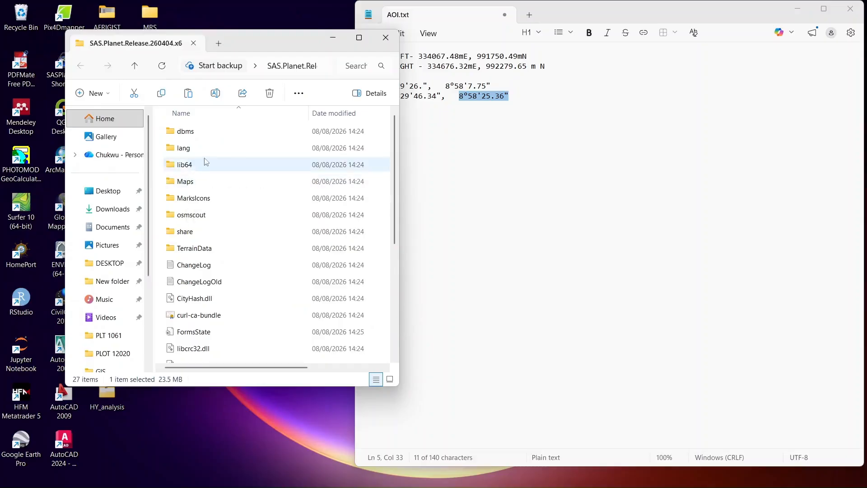
pyautogui.doubleClick(192, 181)
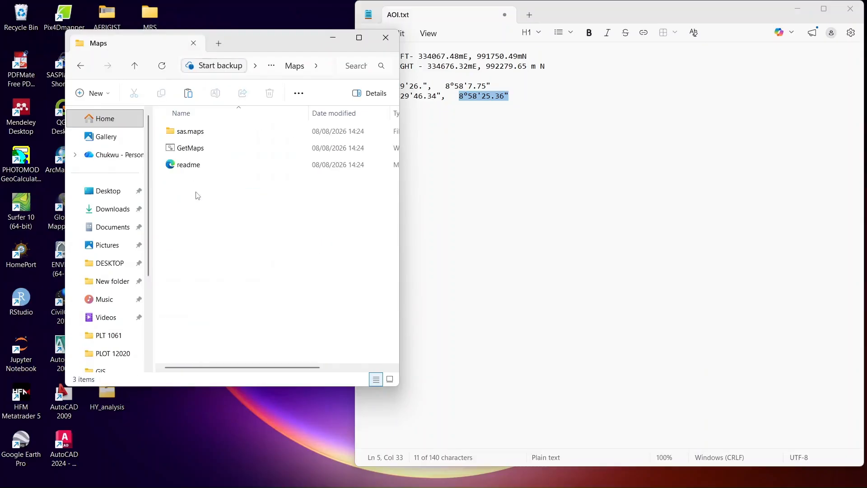
pyautogui.rightClick(196, 191)
pyautogui.click(213, 207)
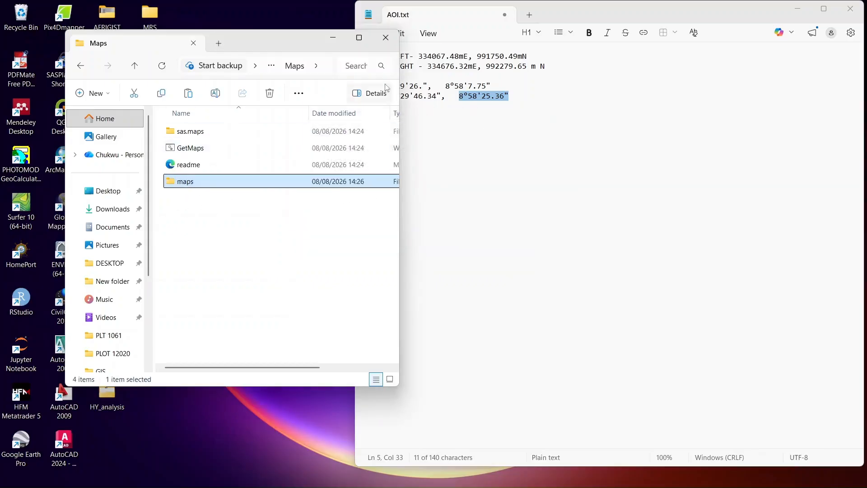
pyautogui.click(387, 39)
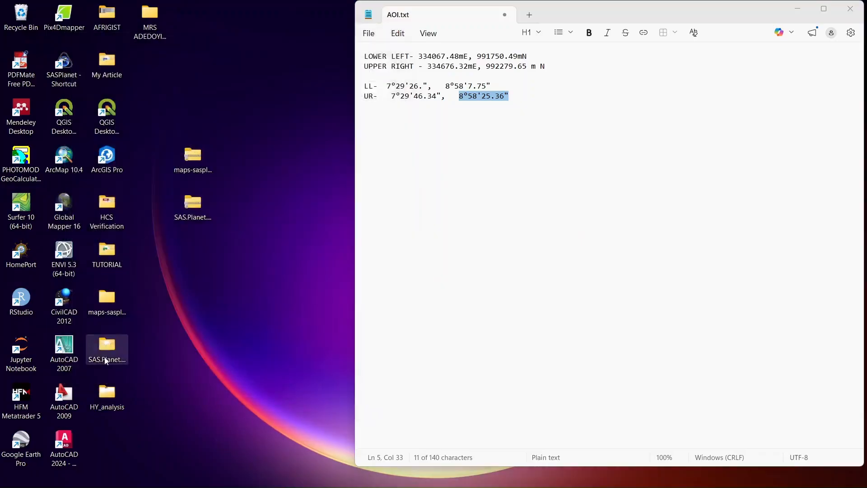
# - Run the SASPlanet application from the SAS.Planet.Release.260404.x64 folder, accepting the unknown publisher
pyautogui.doubleClick(108, 346)
pyautogui.scroll(-2, 273, 286)
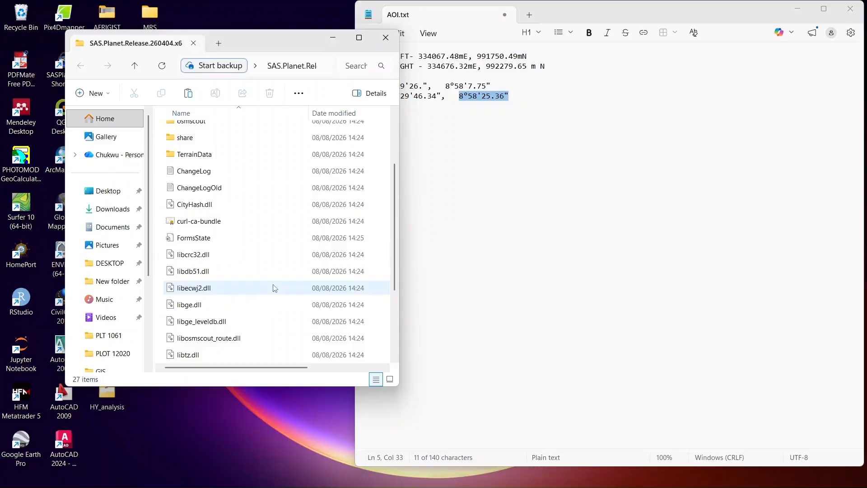
pyautogui.scroll(-2, 269, 289)
pyautogui.scroll(-1, 266, 291)
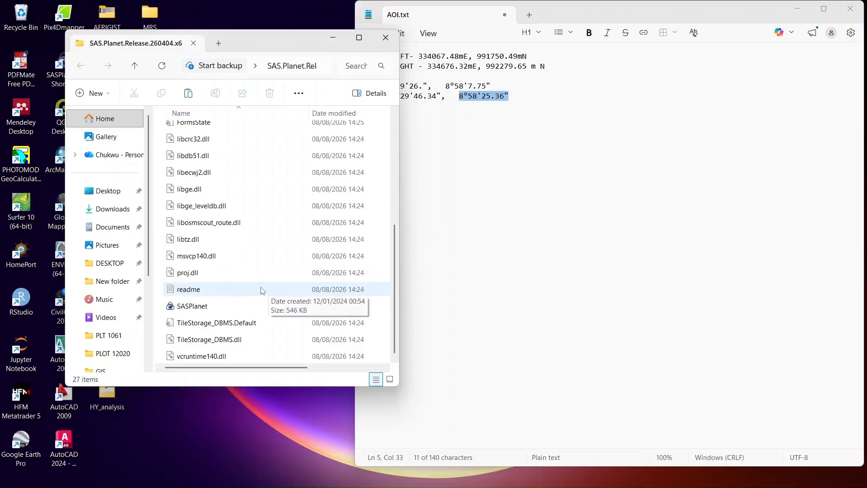
pyautogui.doubleClick(207, 307)
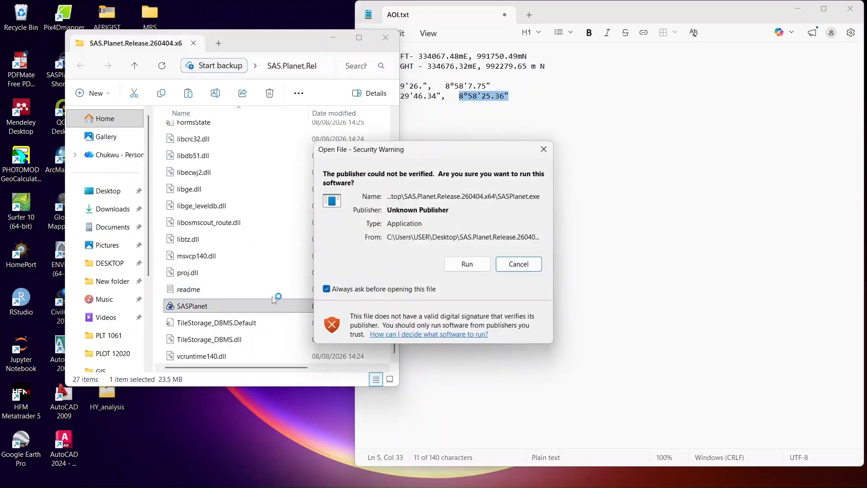
pyautogui.click(466, 265)
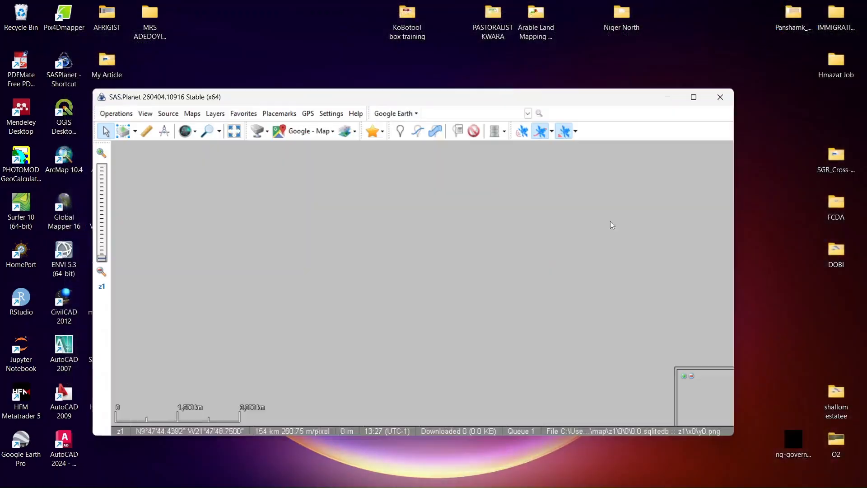
pyautogui.click(694, 97)
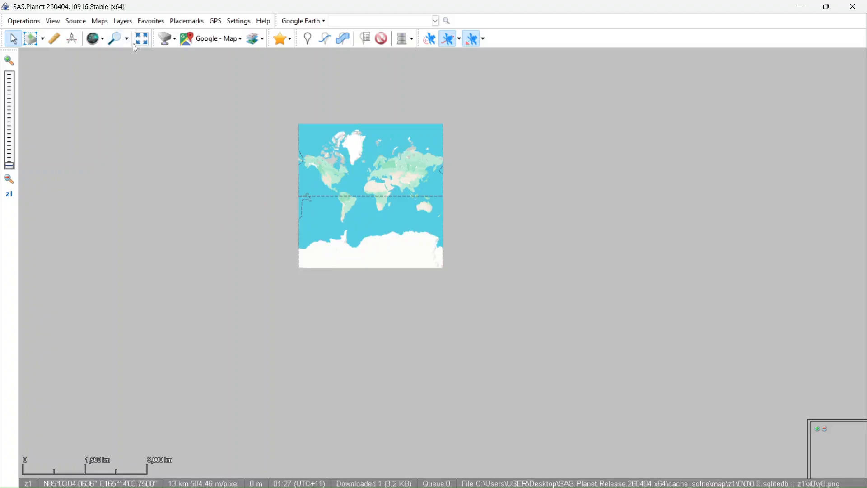
pyautogui.click(116, 40)
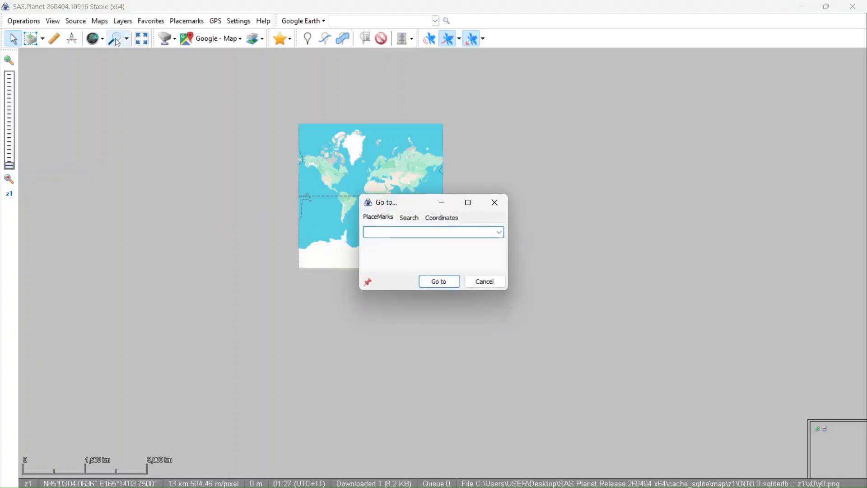
pyautogui.click(450, 218)
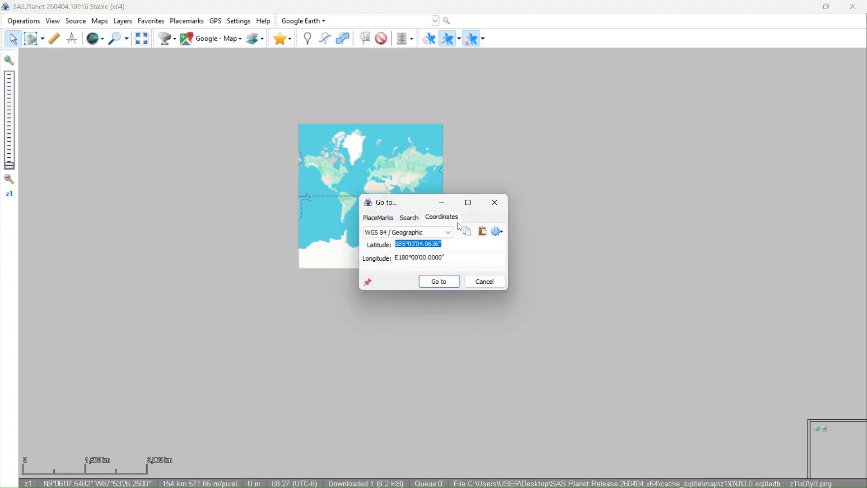
pyautogui.click(472, 281)
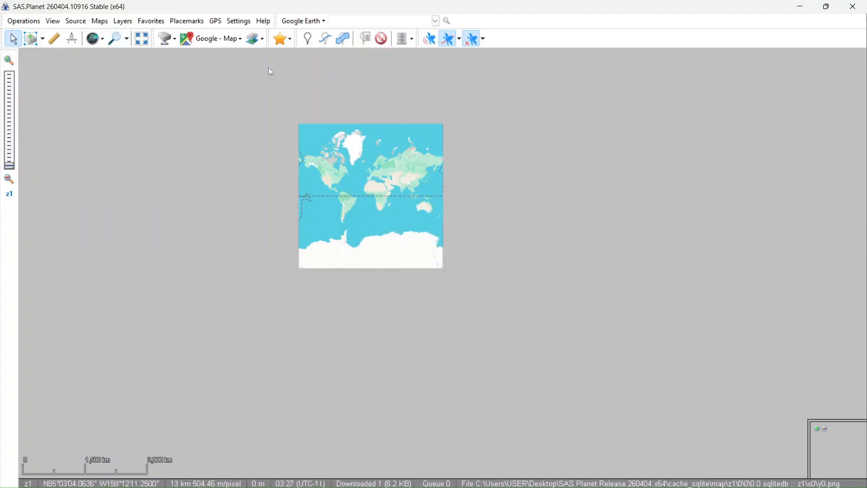
# - Open the Go to dialog for coordinate entry and choose the WGS 84 / Geographic system
pyautogui.click(24, 21)
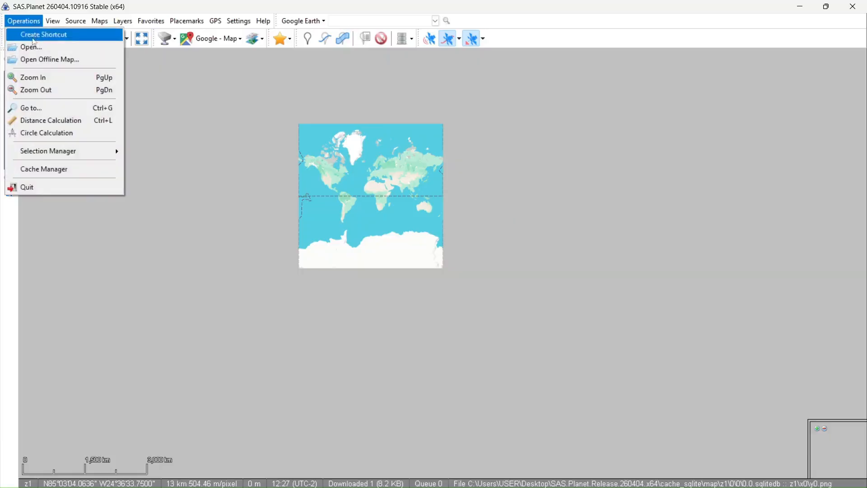
pyautogui.click(33, 108)
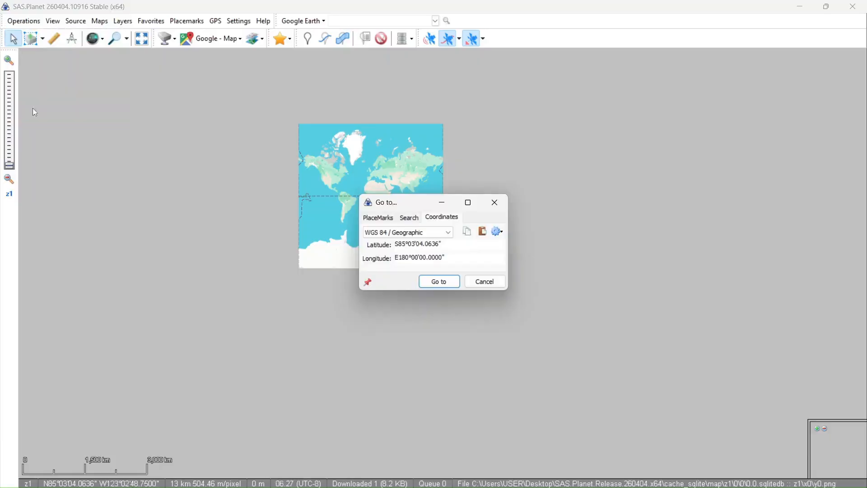
pyautogui.click(448, 237)
pyautogui.click(448, 238)
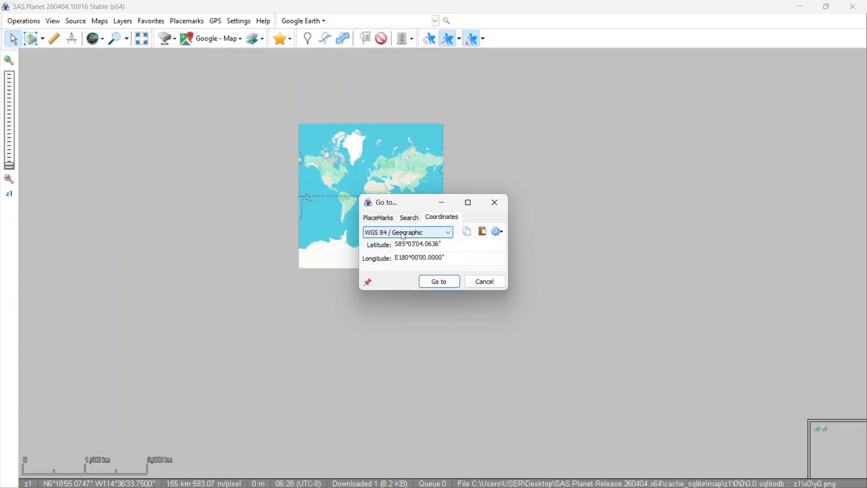
pyautogui.click(448, 237)
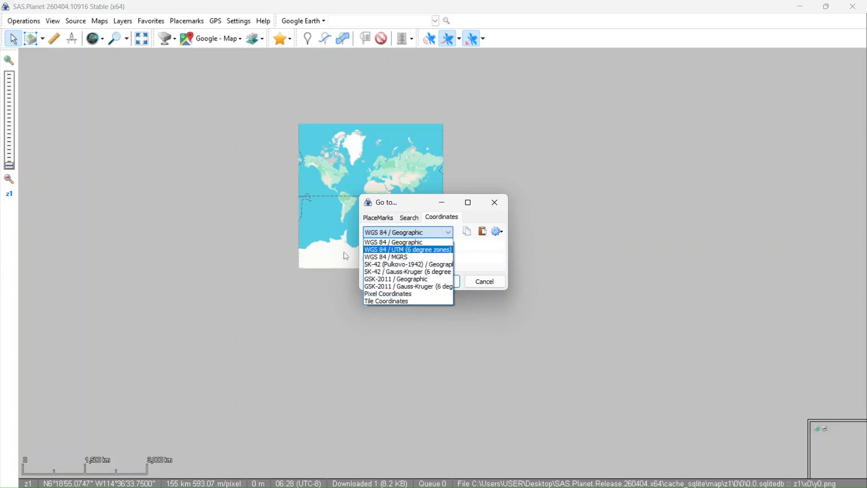
pyautogui.click(408, 245)
# - Try the WGS 84 / UTM (6 degree zones) coordinate system and return to WGS 84 / Geographic
pyautogui.click(449, 233)
pyautogui.click(401, 250)
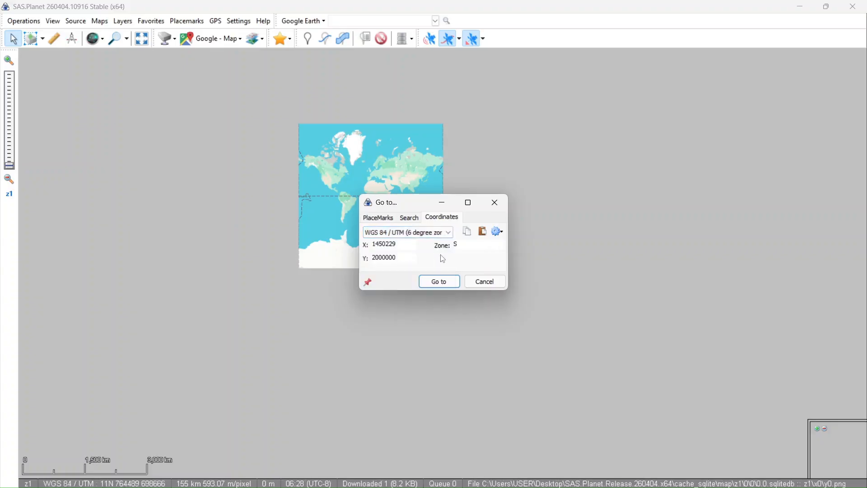
pyautogui.click(450, 233)
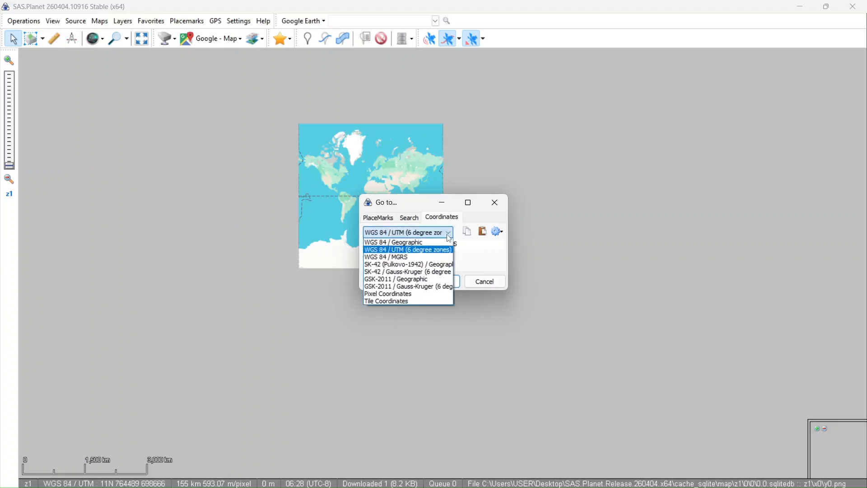
pyautogui.click(420, 243)
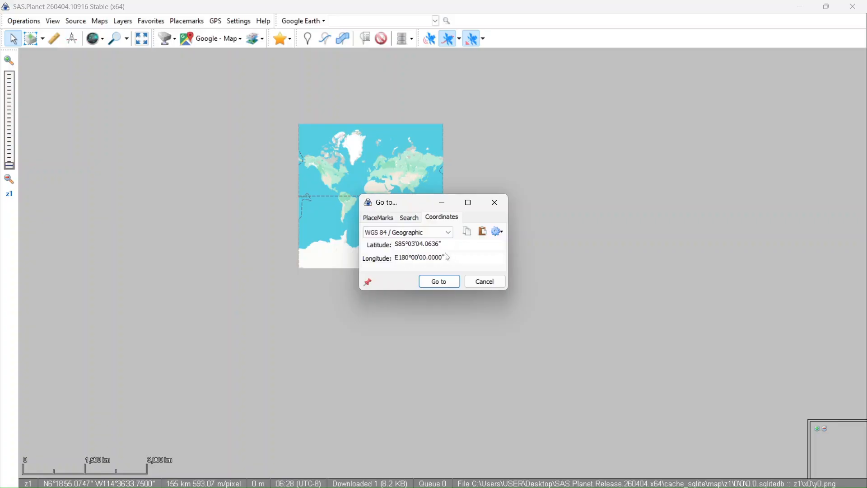
# - Copy the upper-right latitude 8°58'25.36" from AOI.txt in Notepad and set it as the Go to latitude in SAS.Planet
pyautogui.moveTo(446, 245); pyautogui.dragTo(384, 246)
pyautogui.click(548, 475)
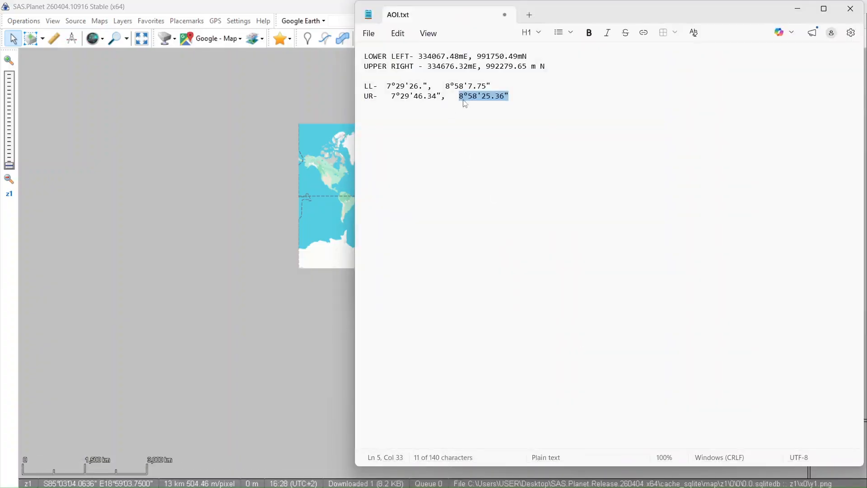
pyautogui.rightClick(476, 100)
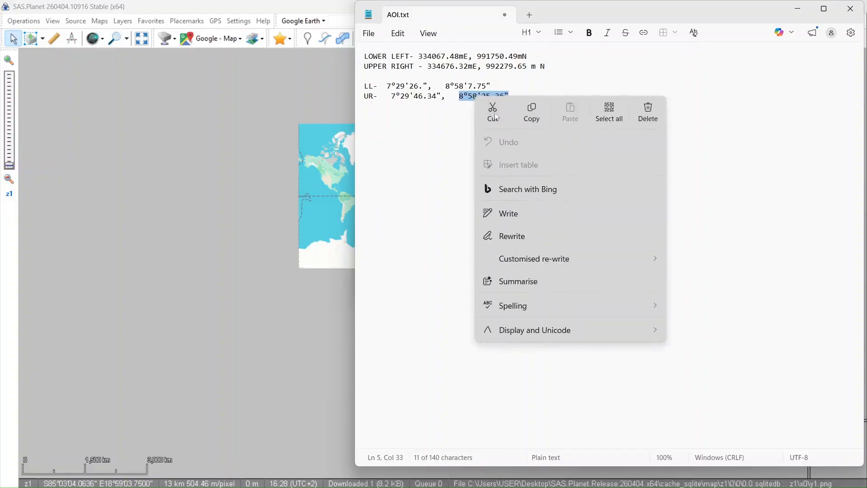
pyautogui.click(531, 116)
pyautogui.hotkey('alt', 'Tab')
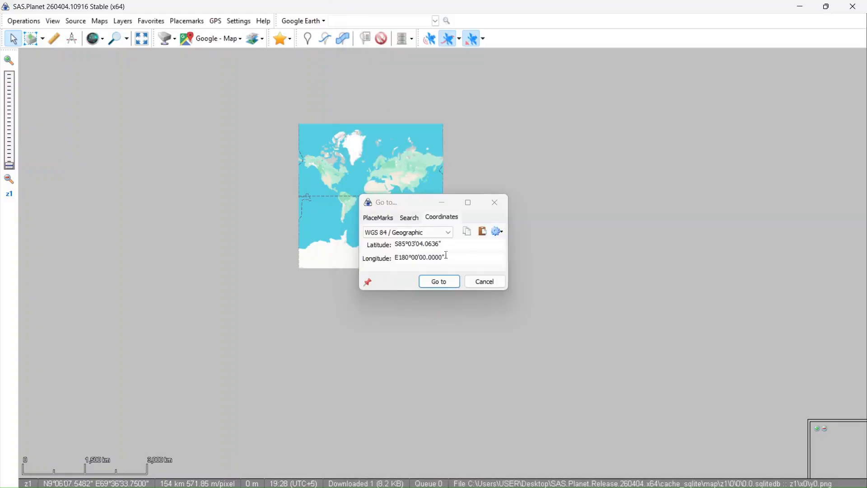
pyautogui.moveTo(442, 245); pyautogui.dragTo(395, 245)
pyautogui.rightClick(400, 244)
pyautogui.click(425, 295)
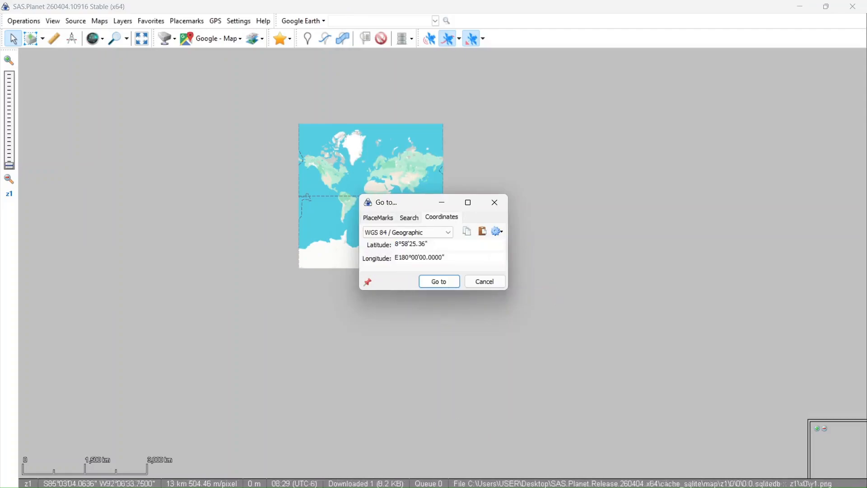
# - Copy the upper-right longitude 7°29'46.34" from AOI.txt in Notepad and set it as the Go to longitude in SAS.Planet
pyautogui.click(547, 474)
pyautogui.moveTo(440, 96); pyautogui.dragTo(391, 97)
pyautogui.rightClick(393, 97)
pyautogui.click(457, 111)
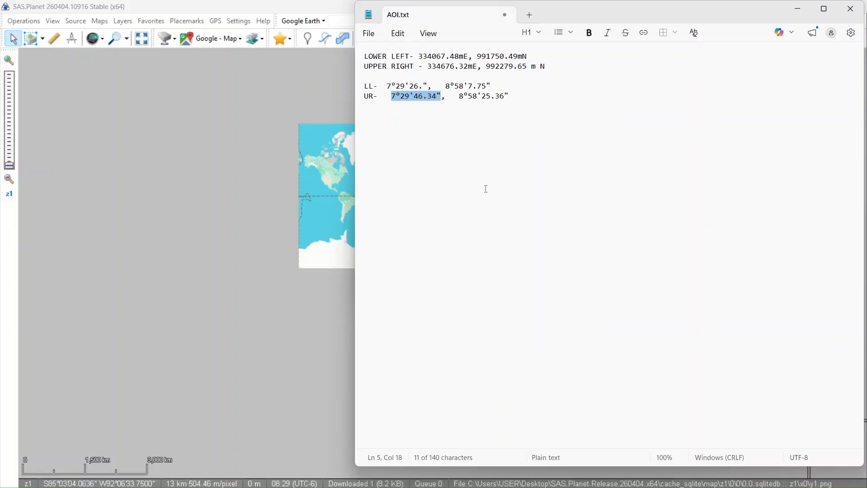
pyautogui.click(801, 9)
pyautogui.moveTo(446, 257); pyautogui.dragTo(387, 263)
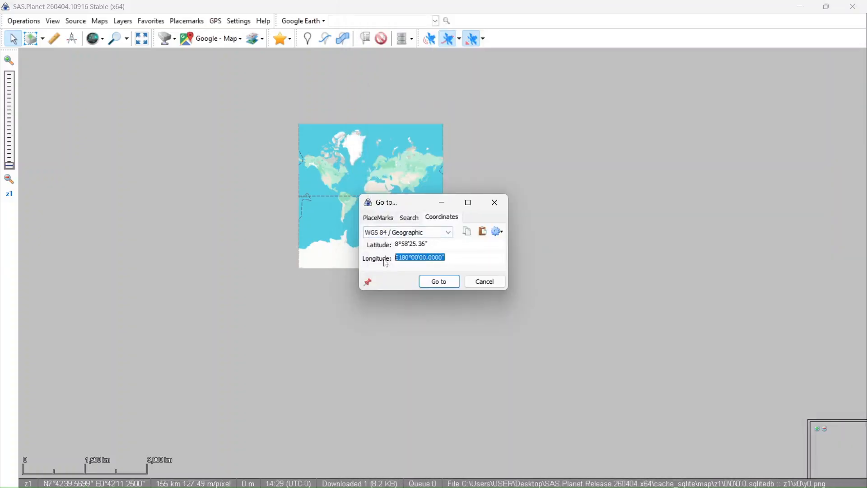
pyautogui.rightClick(404, 255)
pyautogui.click(440, 302)
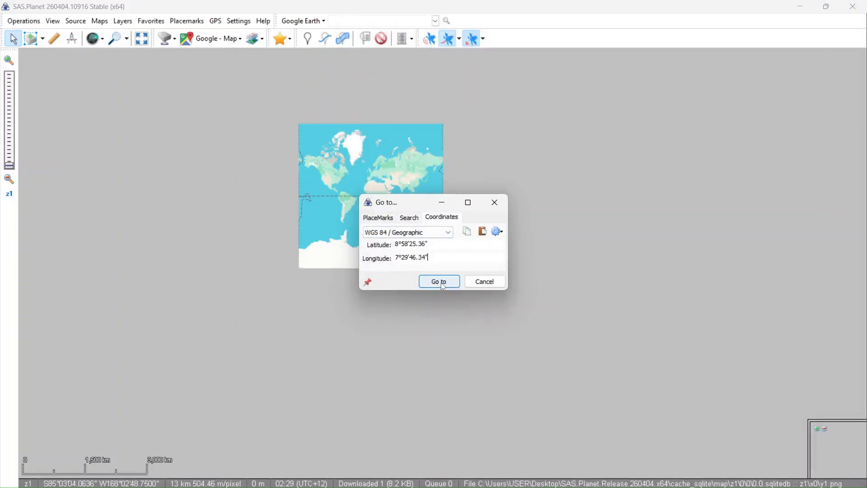
# - Go to the entered coordinates and zoom the map in on the marked point to level z17
pyautogui.click(441, 283)
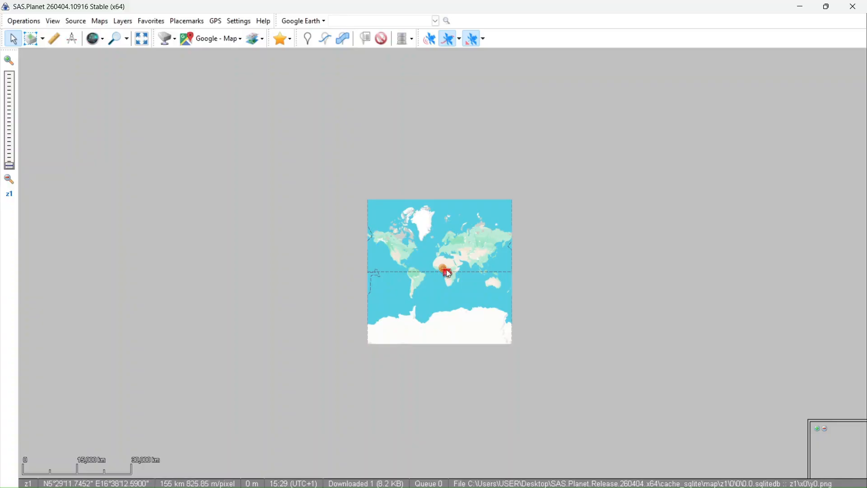
pyautogui.scroll(2, 447, 274)
pyautogui.scroll(5, 441, 270)
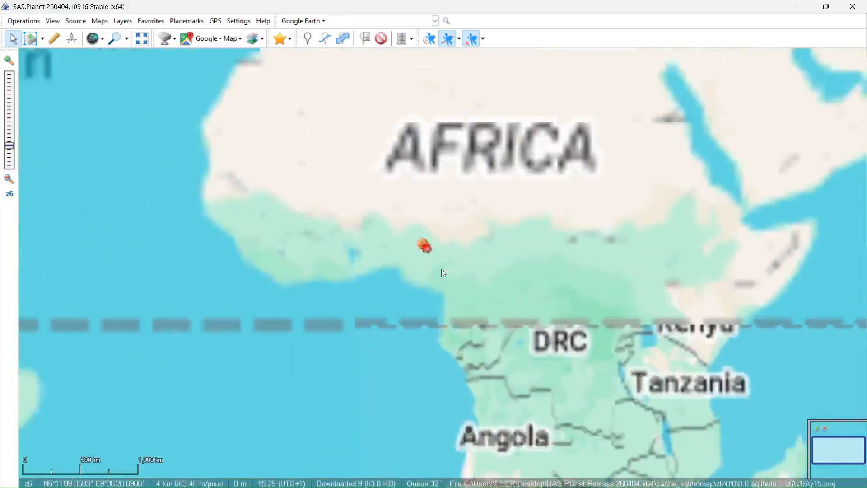
pyautogui.scroll(11, 366, 191)
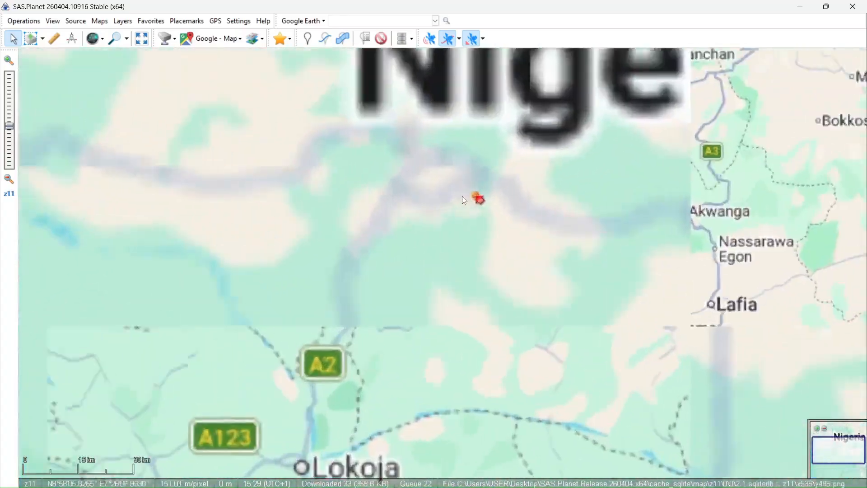
pyautogui.scroll(-1, 401, 283)
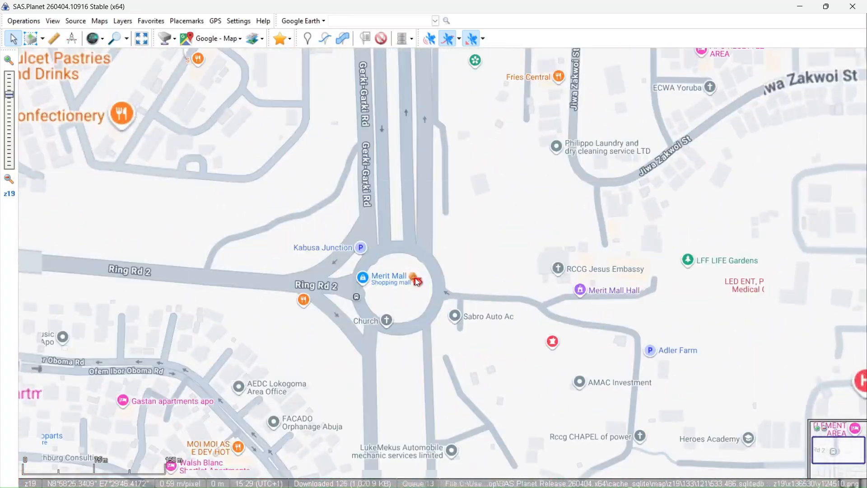
pyautogui.scroll(-1, 417, 278)
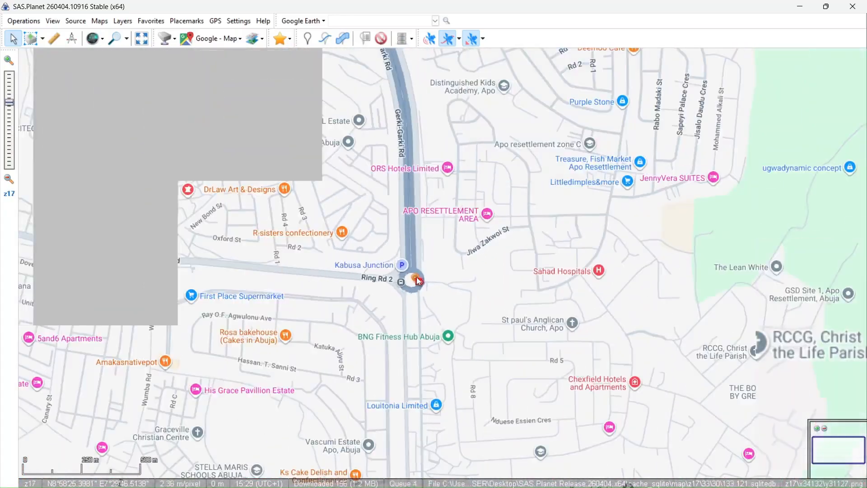
# - Zoom in on the marked junction to level z18 and change the basemap to the Google - Satellite imagery
pyautogui.scroll(1, 402, 276)
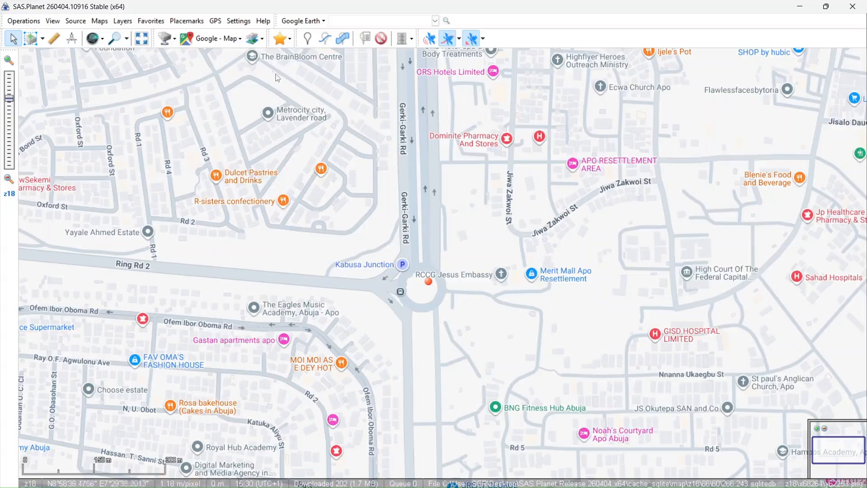
pyautogui.click(239, 44)
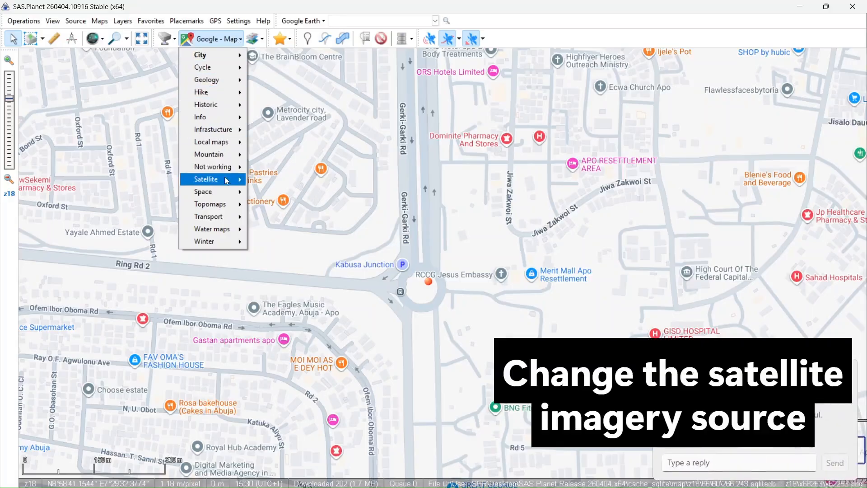
pyautogui.moveTo(226, 181)
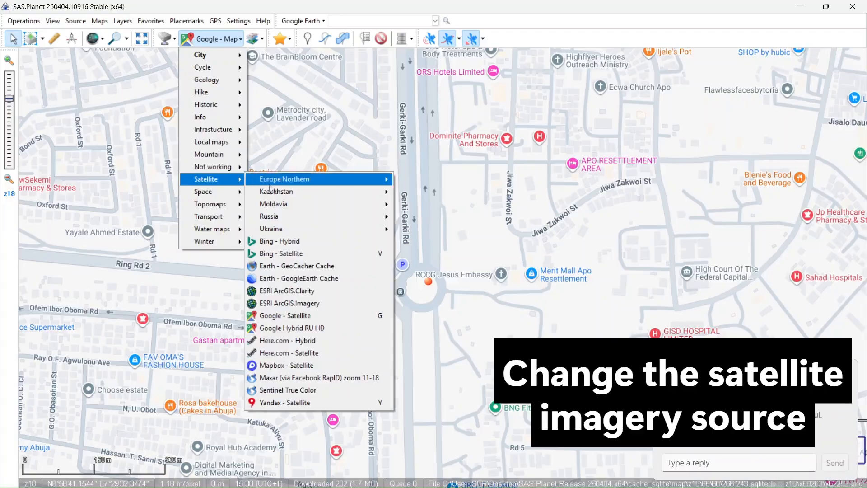
pyautogui.click(299, 316)
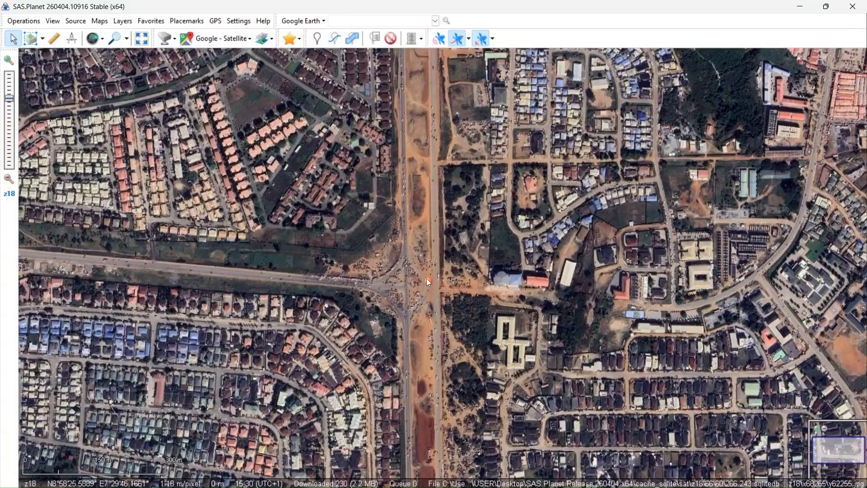
# - Try the ESRI ArcGIS.Imagery satellite basemap and return to Google - Satellite
pyautogui.click(248, 40)
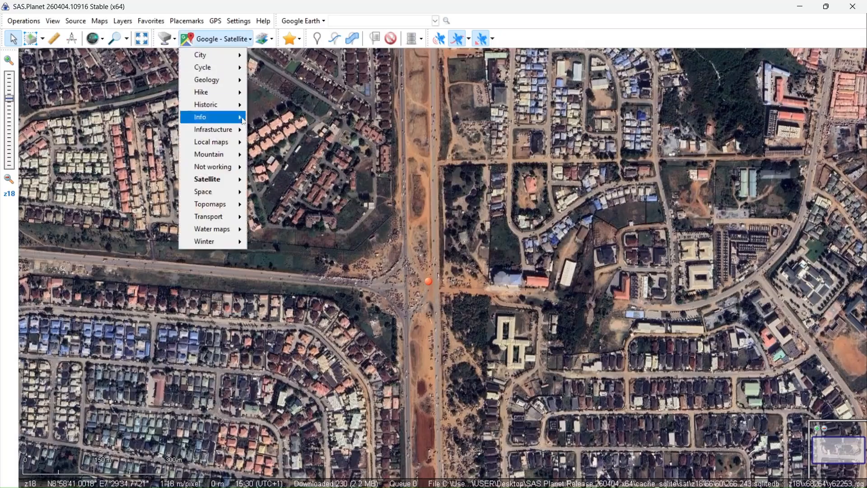
pyautogui.moveTo(242, 180)
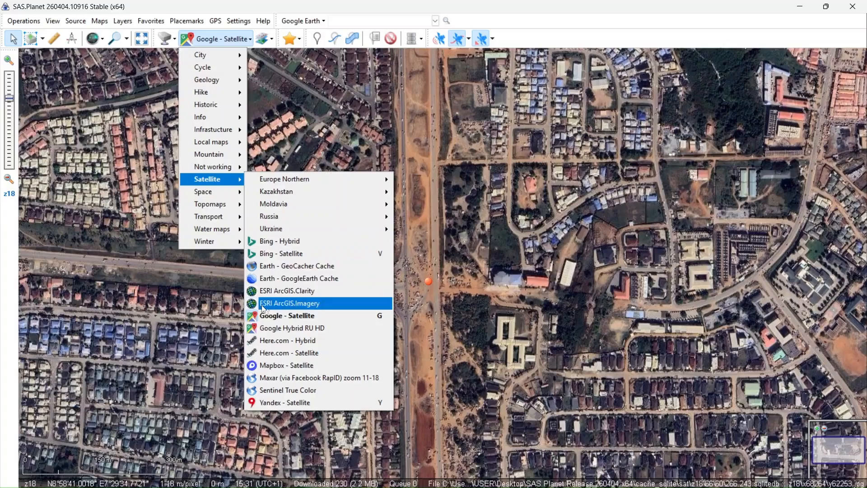
pyautogui.click(303, 307)
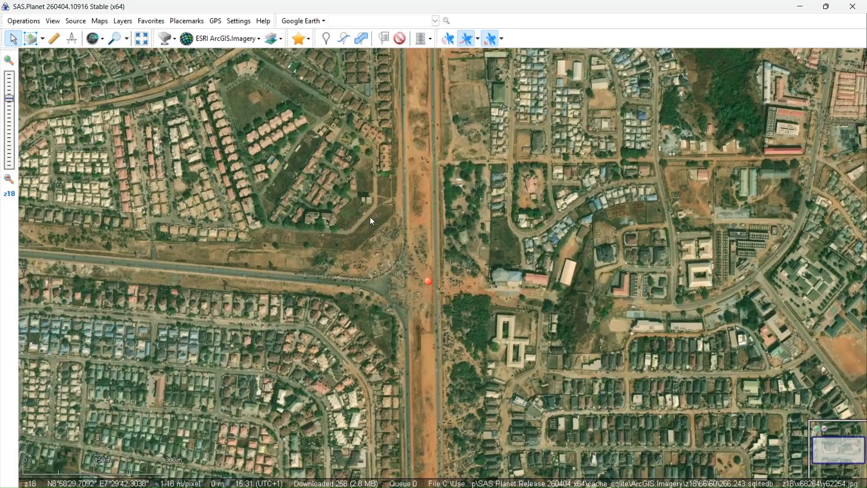
pyautogui.click(257, 42)
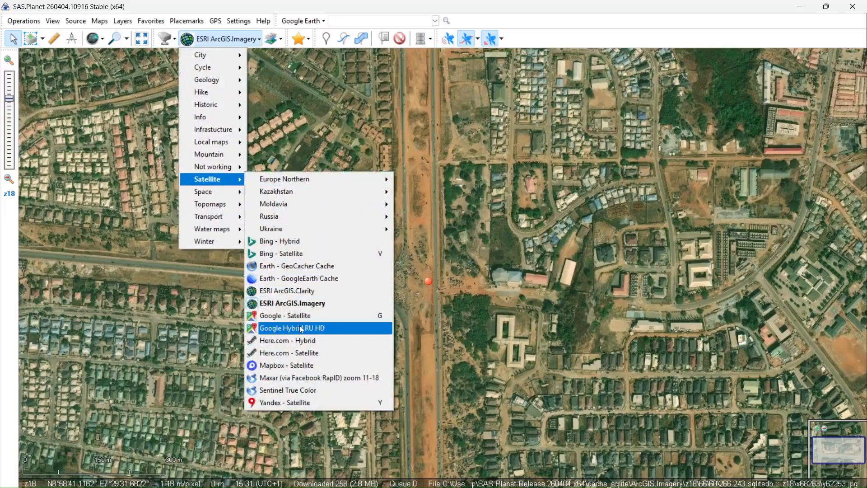
pyautogui.click(301, 316)
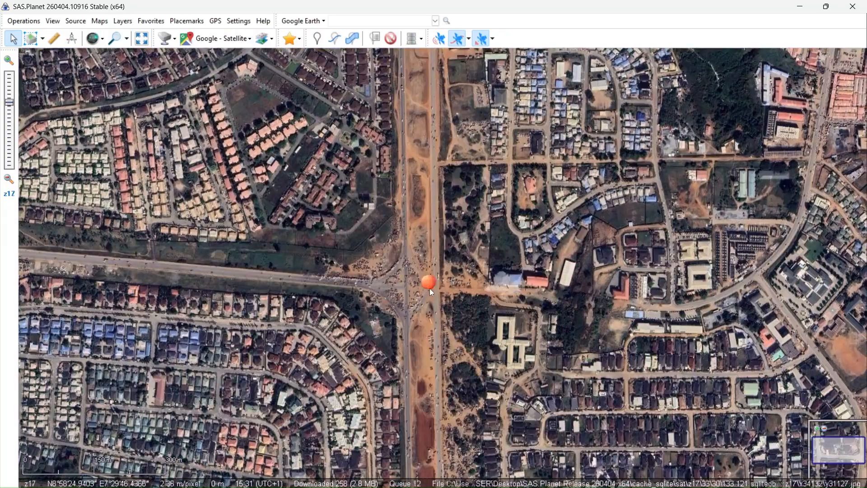
pyautogui.scroll(1, 430, 288)
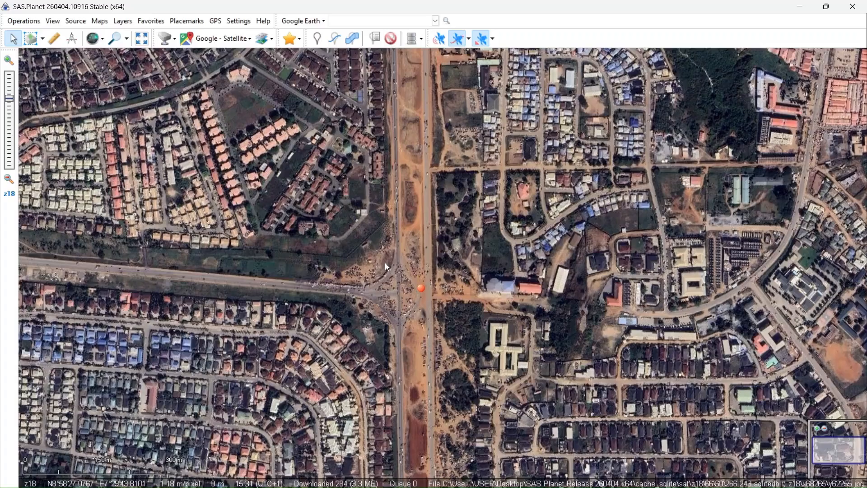
pyautogui.moveTo(468, 263); pyautogui.dragTo(439, 208)
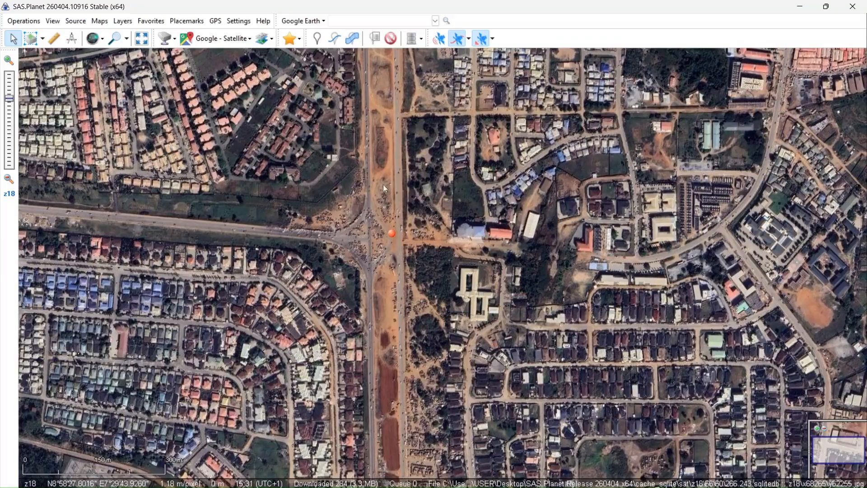
pyautogui.click(41, 40)
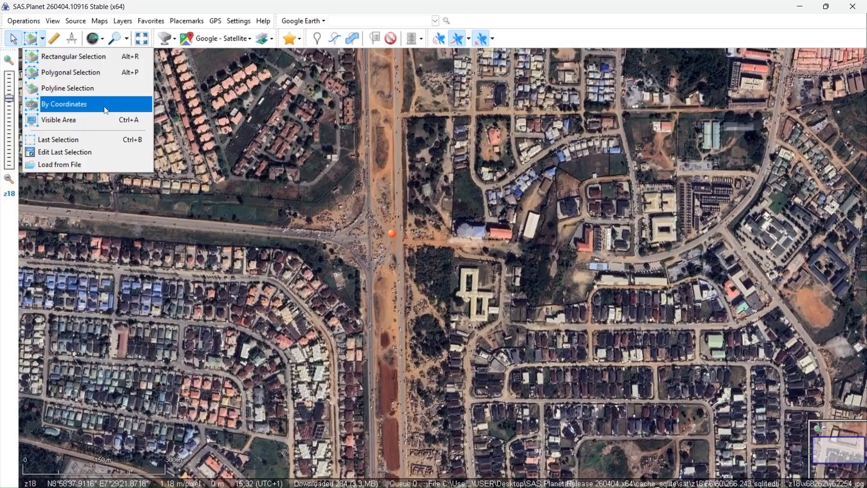
pyautogui.click(96, 44)
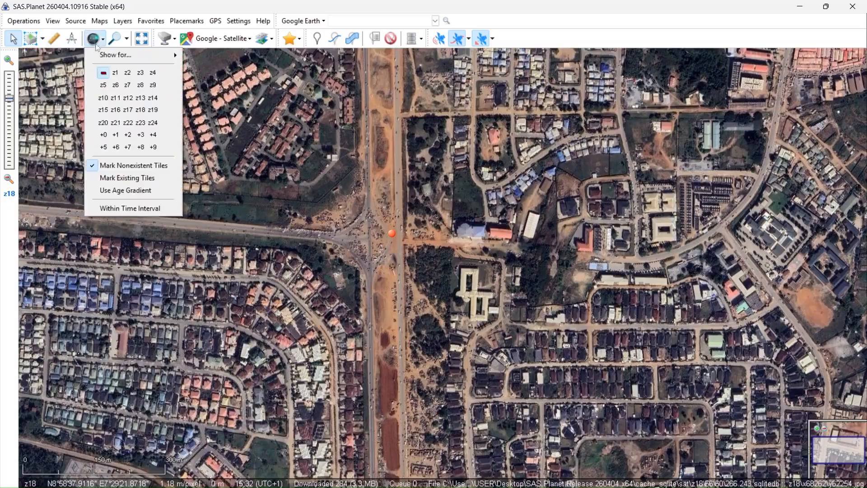
pyautogui.click(53, 39)
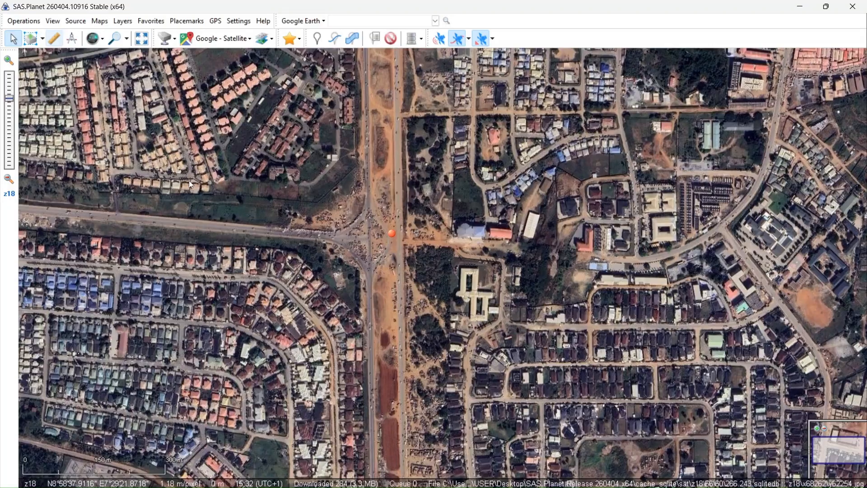
pyautogui.click(42, 39)
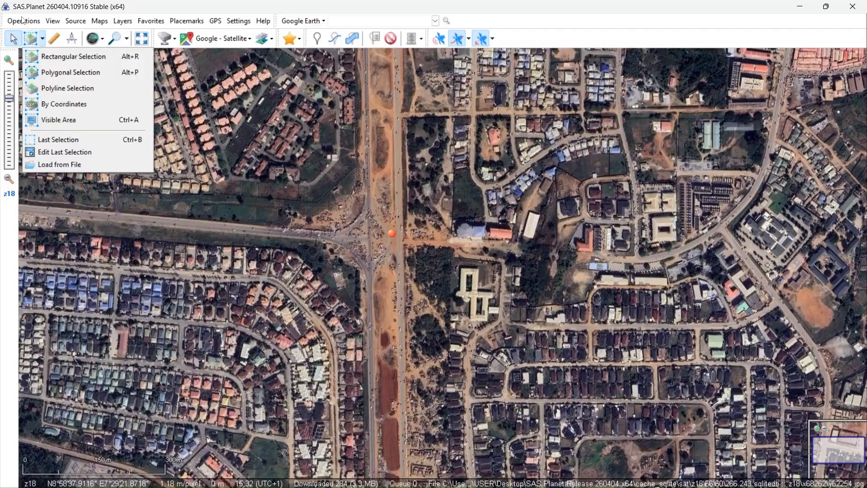
# - Import the BOUNDARY KML file from the SASPLANET folder with the default import parameters and fit the imported item to the screen
pyautogui.click(23, 21)
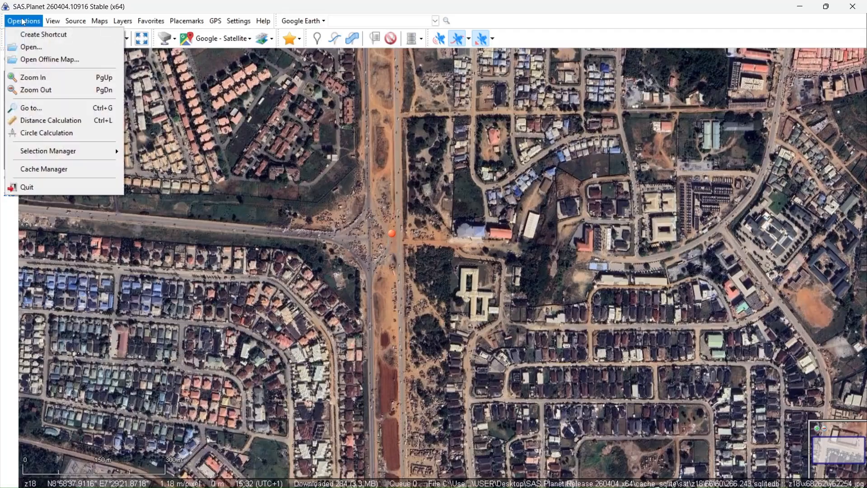
pyautogui.click(30, 47)
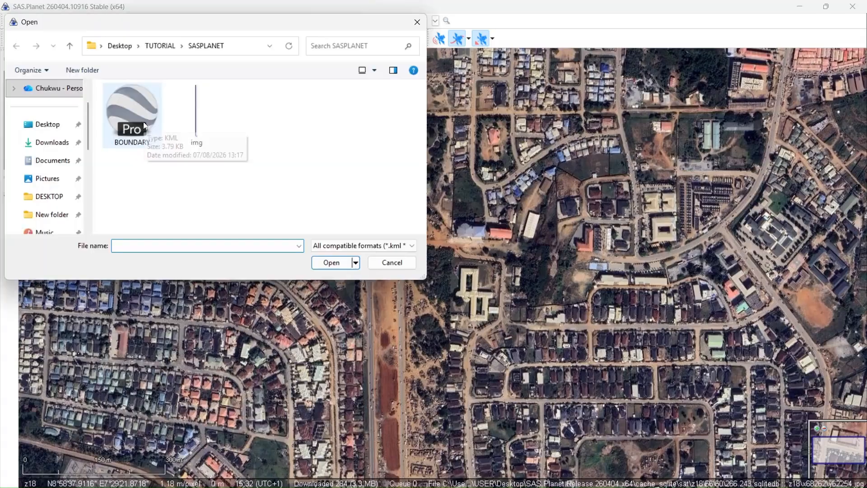
pyautogui.click(143, 119)
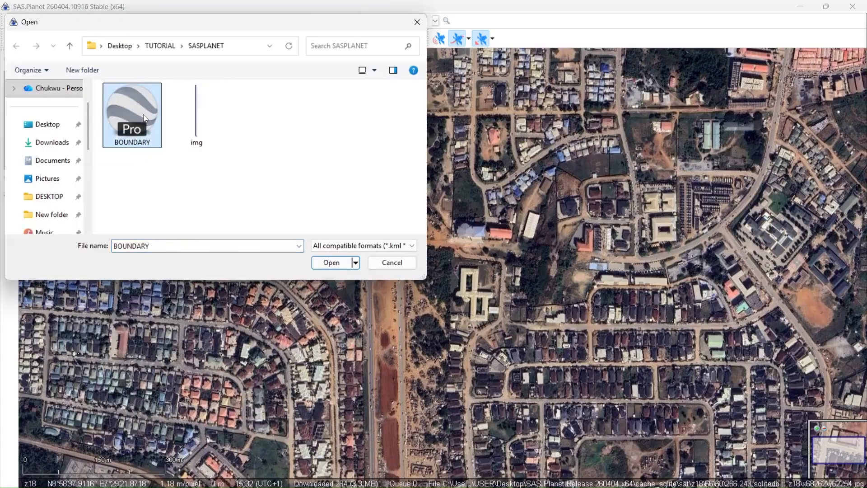
pyautogui.click(319, 264)
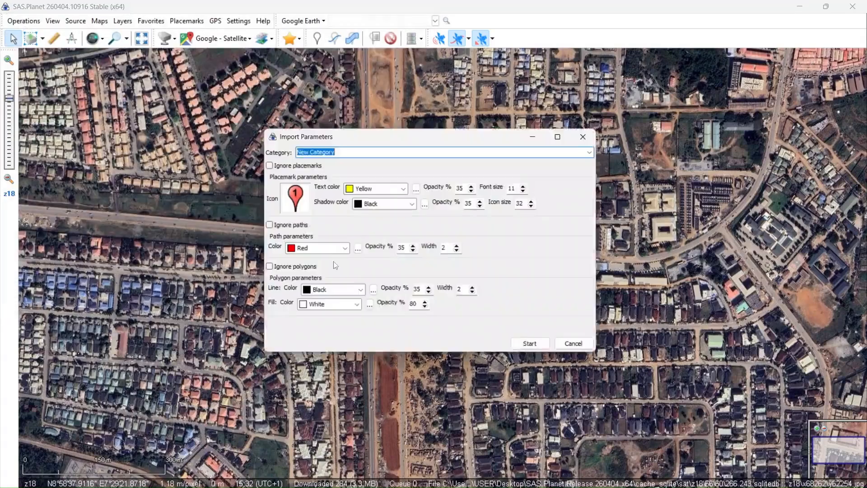
pyautogui.click(534, 351)
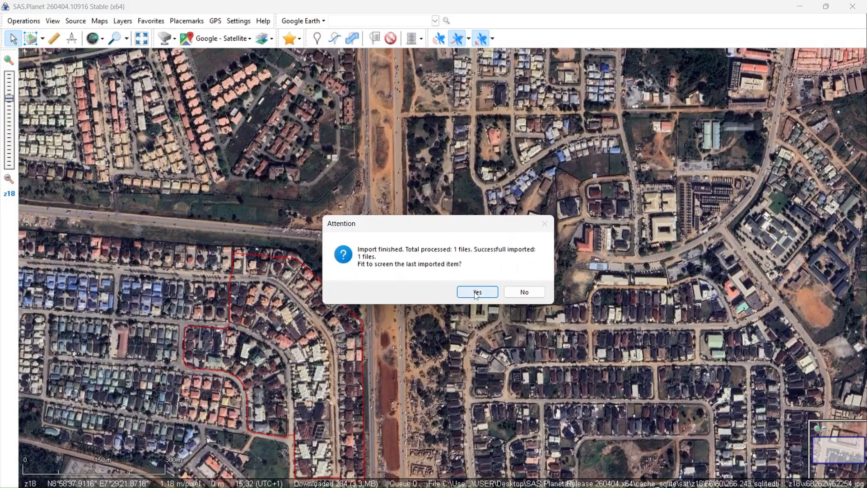
pyautogui.click(477, 293)
# - Draw a rectangular selection that encloses the whole imported red boundary with a margin on all sides
pyautogui.scroll(1, 435, 290)
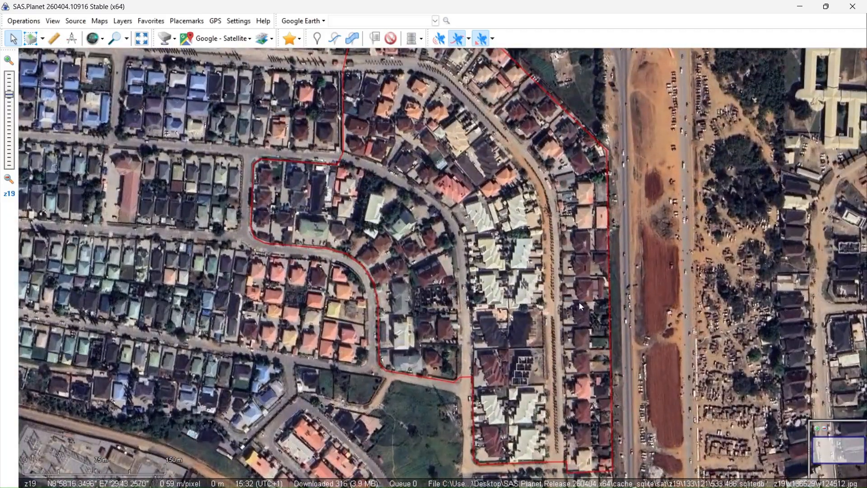
pyautogui.scroll(-1, 519, 336)
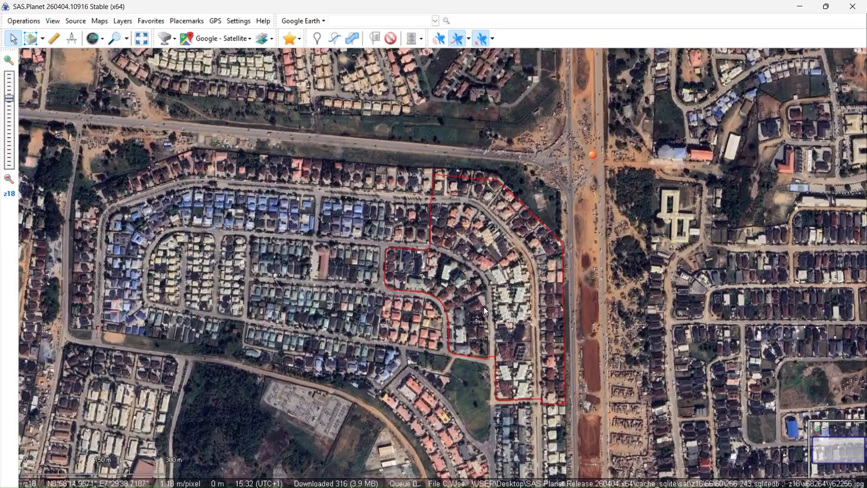
pyautogui.moveTo(484, 307); pyautogui.dragTo(440, 287)
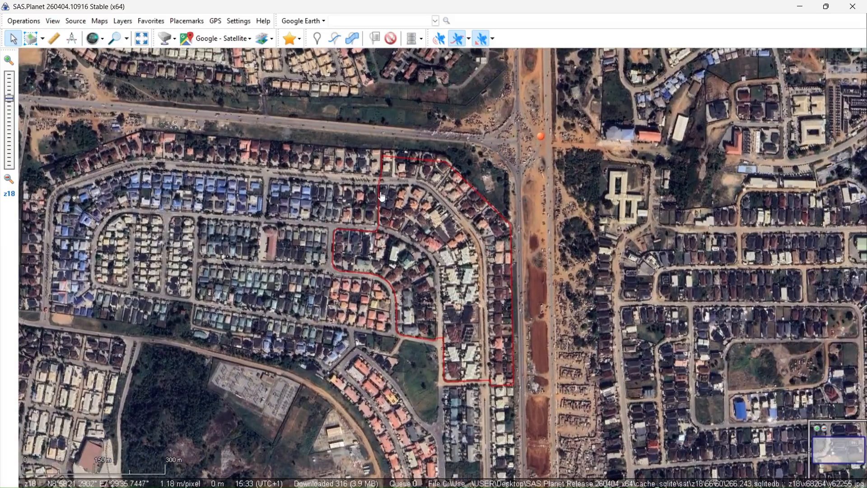
pyautogui.moveTo(465, 247); pyautogui.dragTo(454, 245)
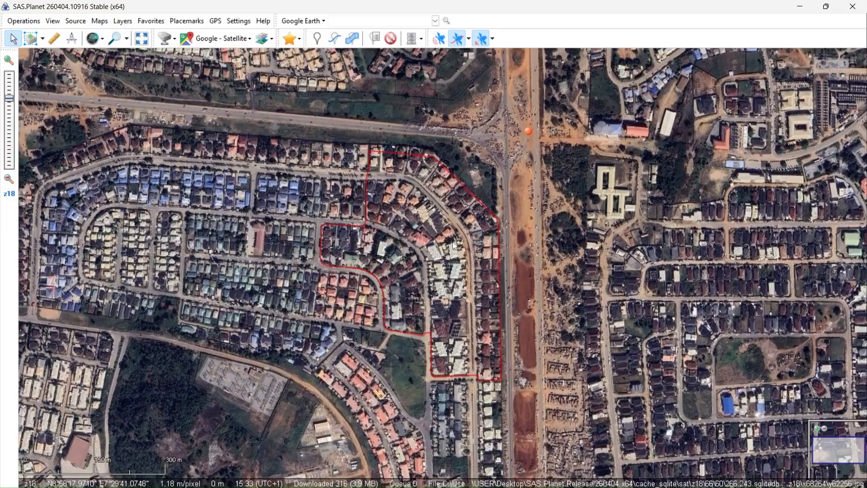
pyautogui.click(43, 38)
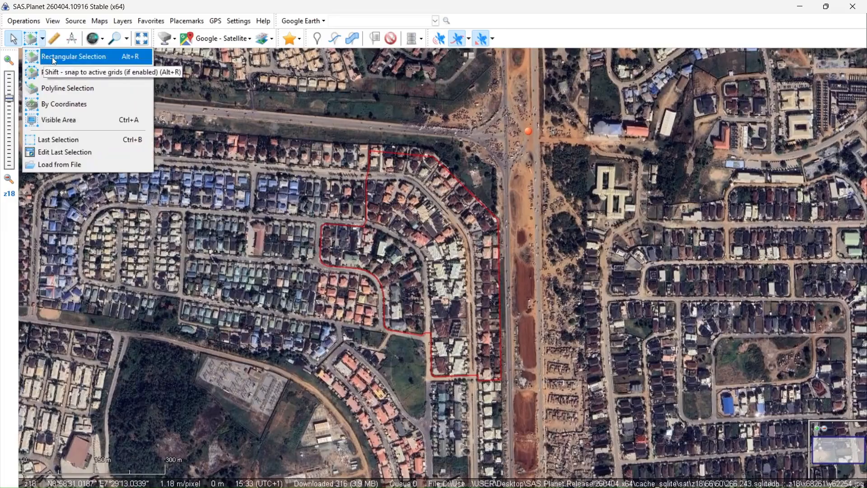
pyautogui.click(53, 59)
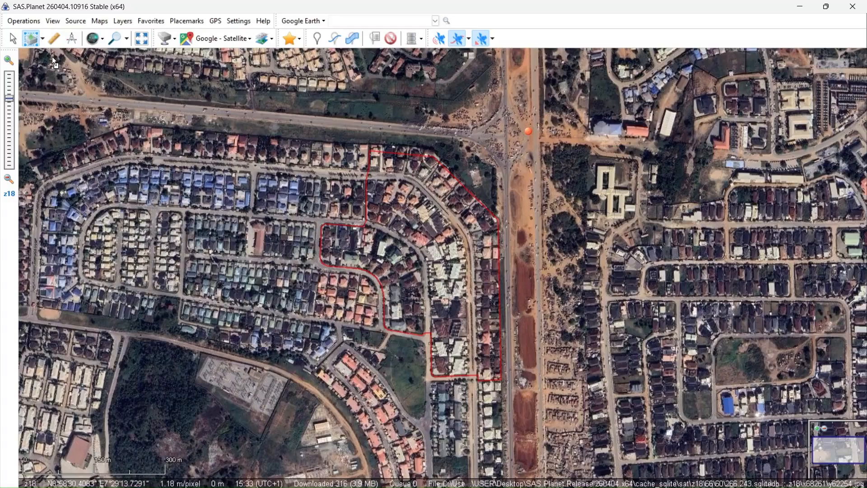
pyautogui.click(295, 121)
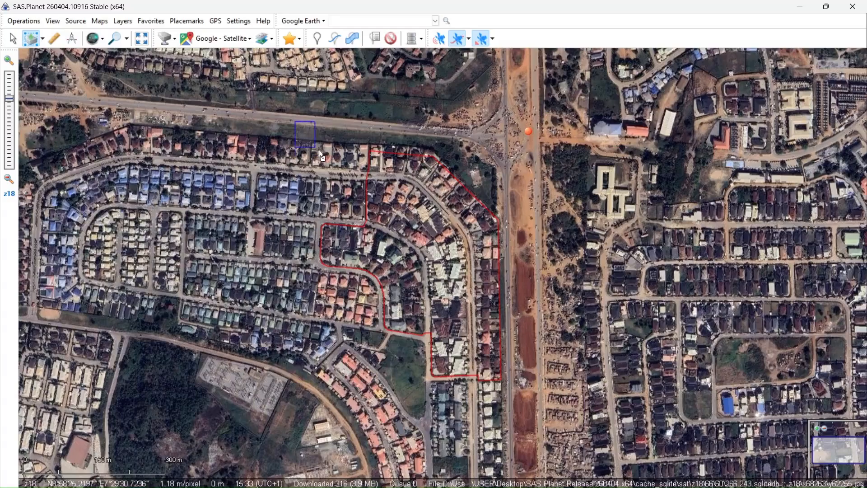
pyautogui.click(536, 395)
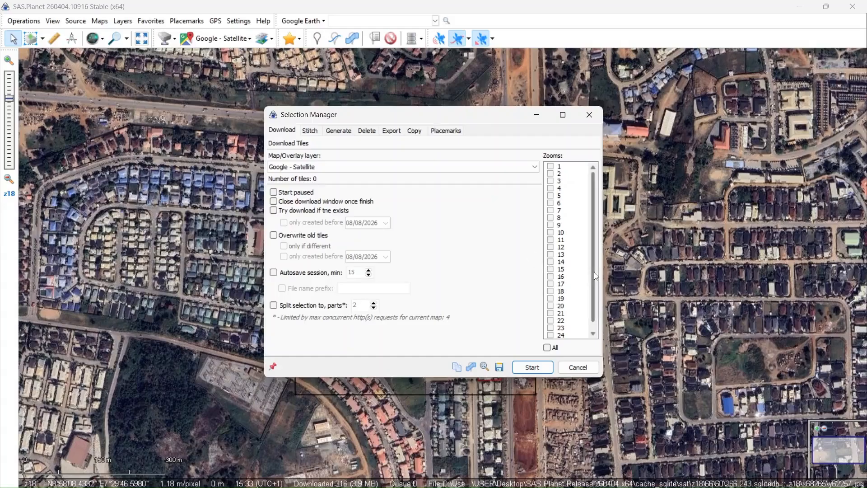
# - Set the tile download of the selection to zoom 21 with Google - Satellite as the map layer
pyautogui.scroll(-1, 559, 308)
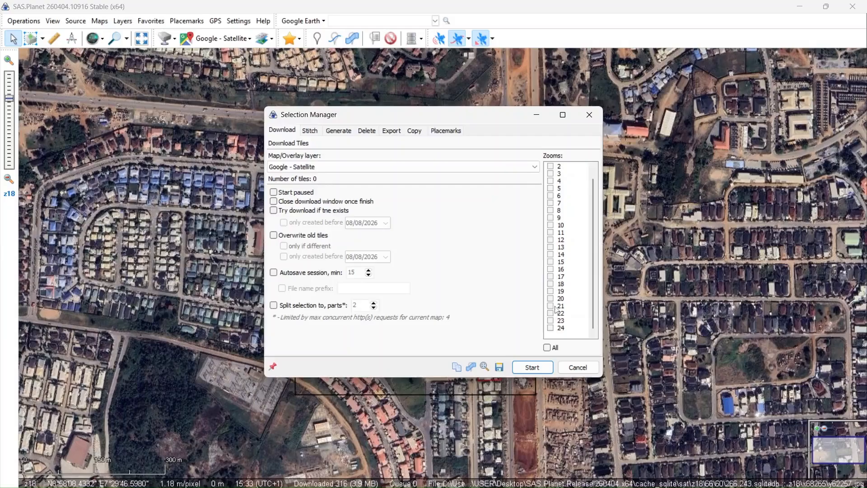
pyautogui.click(551, 307)
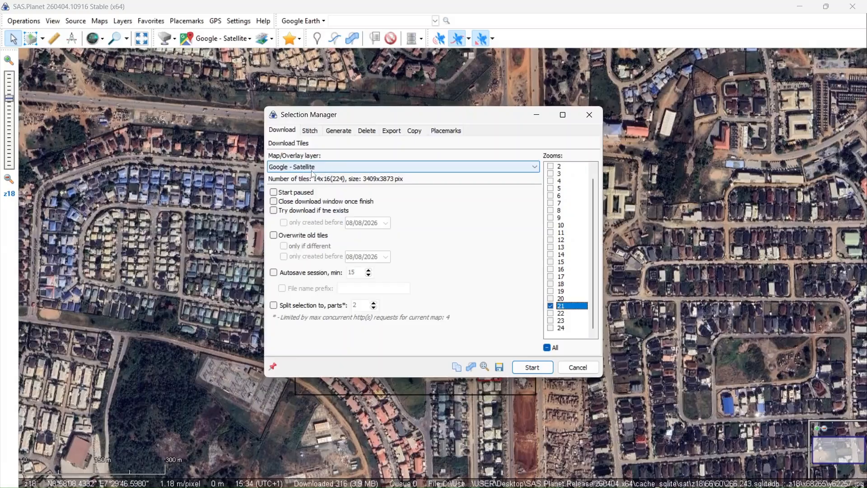
pyautogui.click(535, 169)
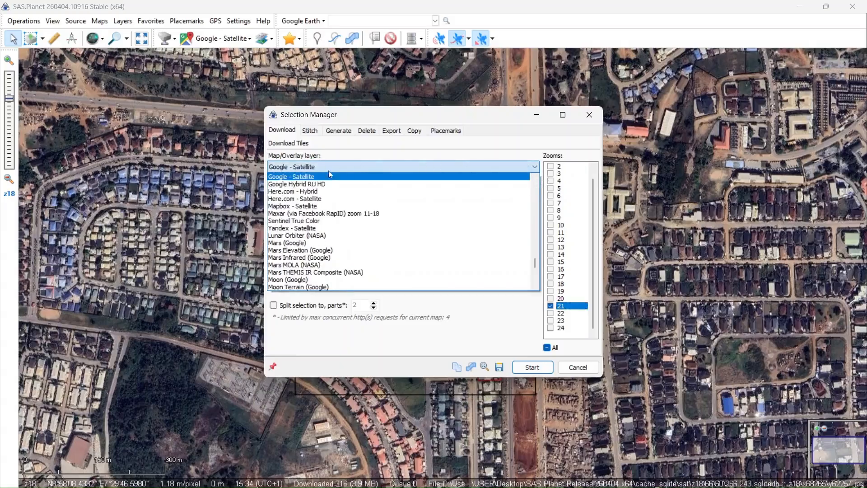
pyautogui.click(300, 178)
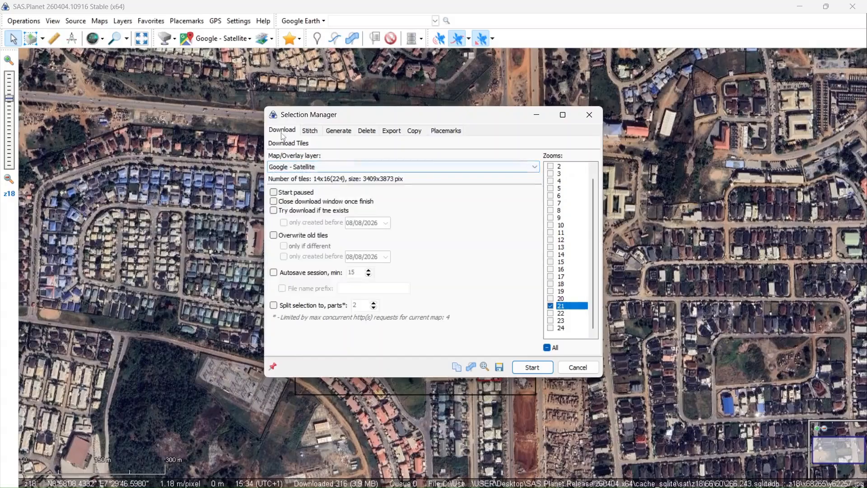
# - Choose GeoTIFF as the output format for stitching the selected area
pyautogui.click(310, 130)
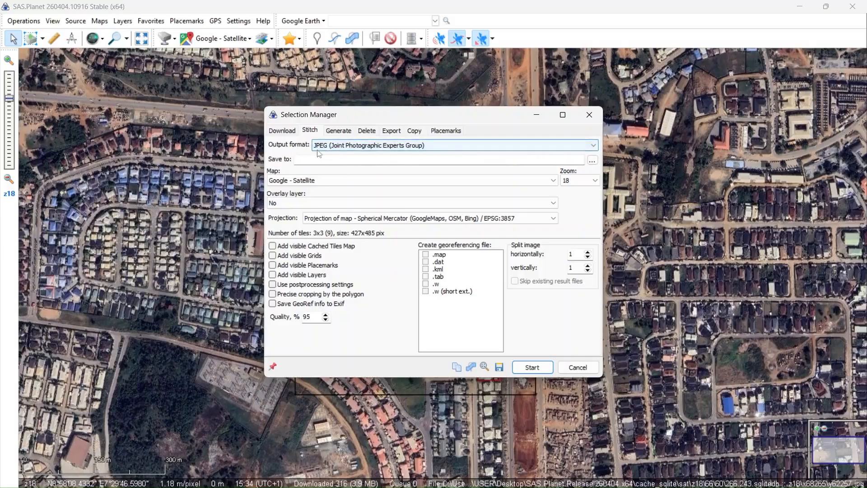
pyautogui.click(594, 145)
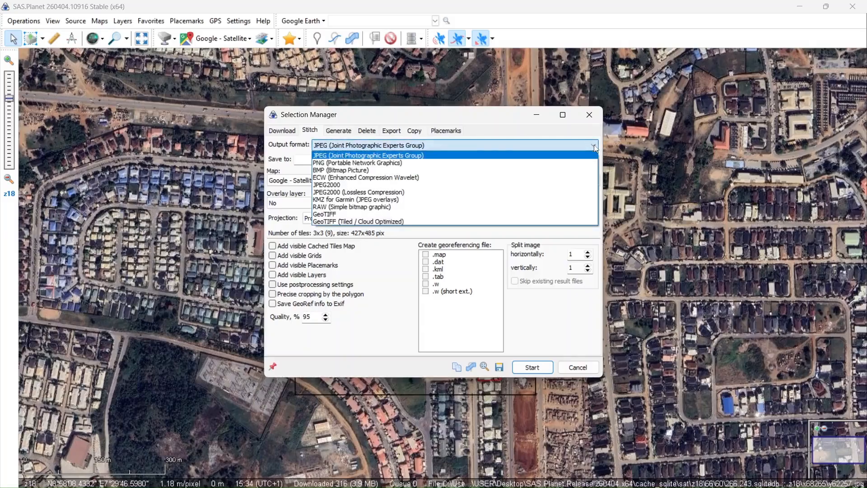
pyautogui.click(344, 214)
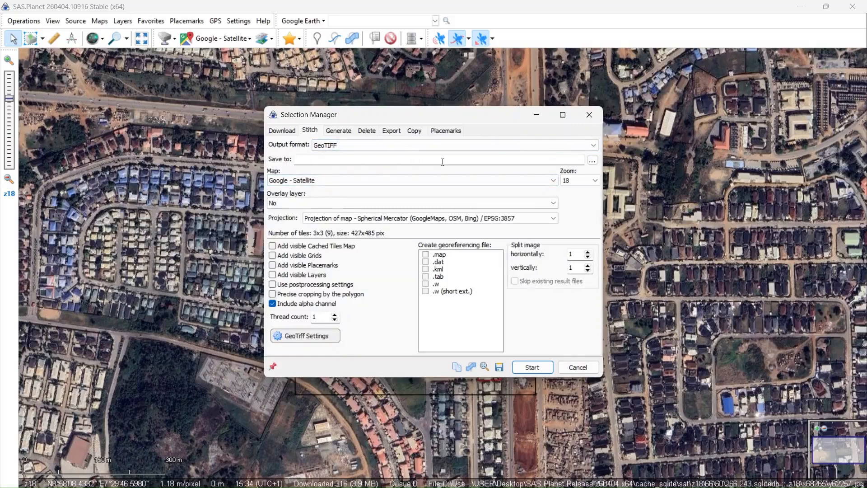
# - Set the stitched image's output file to imgd in the SASPLANET folder
pyautogui.click(592, 160)
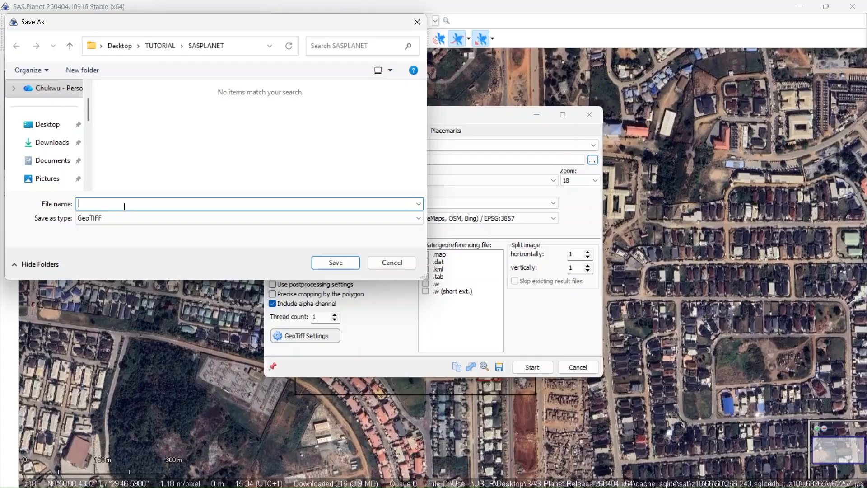
pyautogui.write('imgd')
pyautogui.click(348, 264)
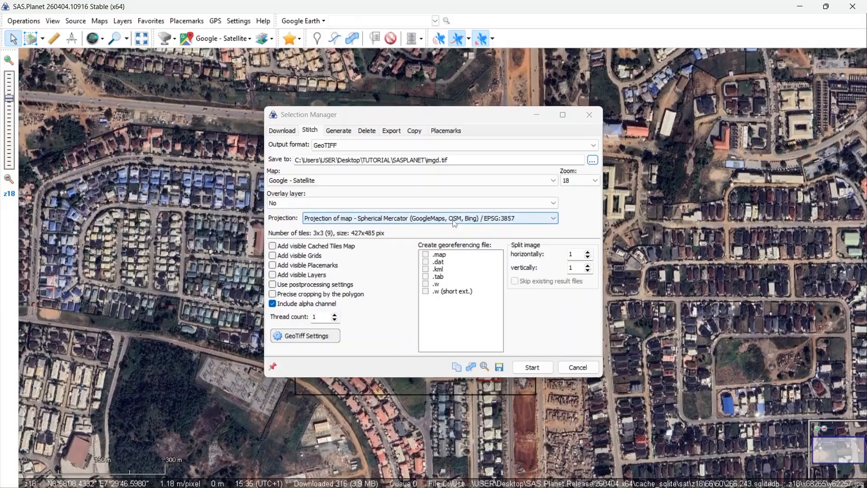
# - Stitch the selection at zoom 21 in the Geographic (GoogleEarth) / EPSG:4326 projection with a .w georeferencing file
pyautogui.click(554, 219)
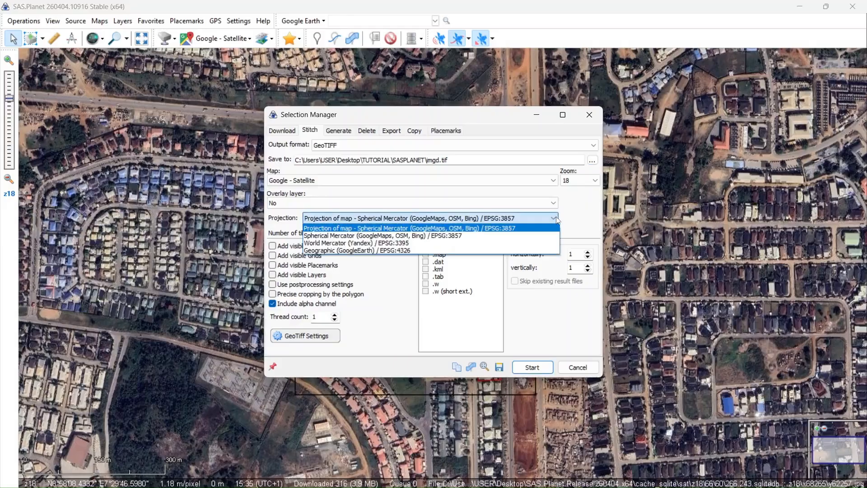
pyautogui.click(362, 252)
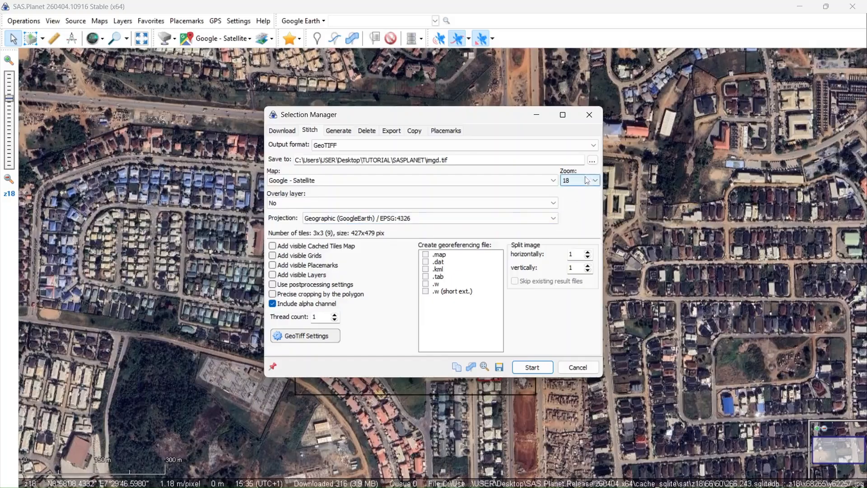
pyautogui.click(596, 182)
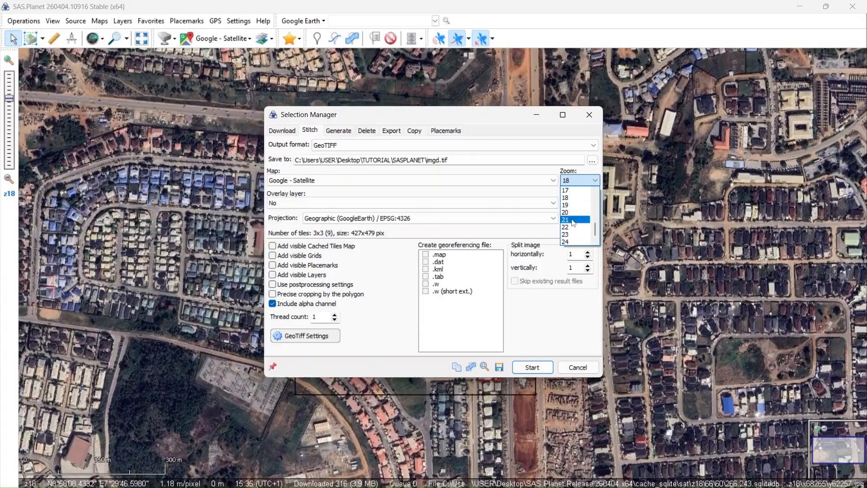
pyautogui.click(573, 220)
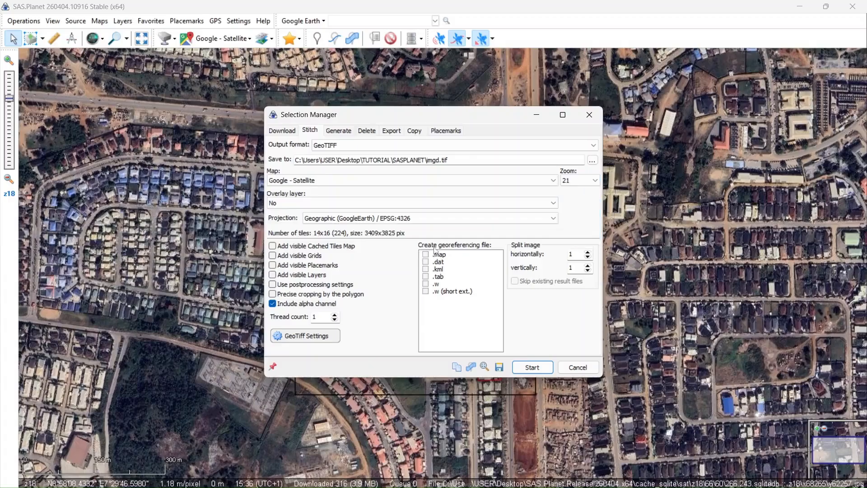
pyautogui.click(426, 284)
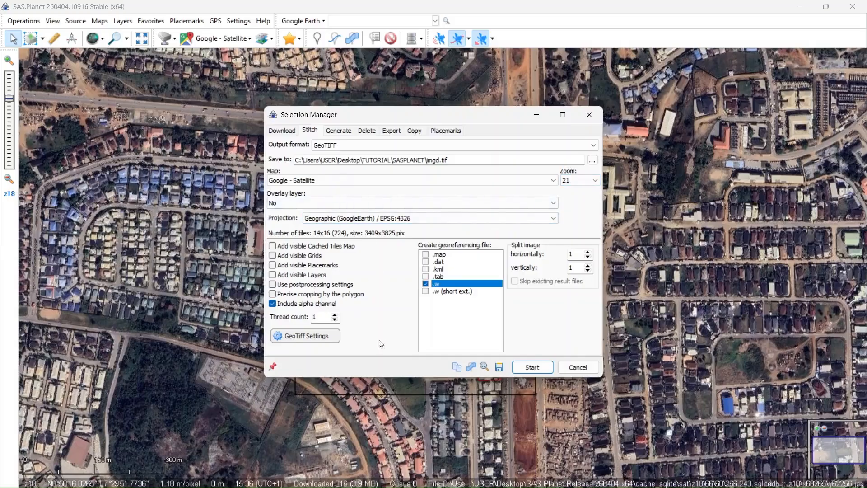
pyautogui.click(532, 368)
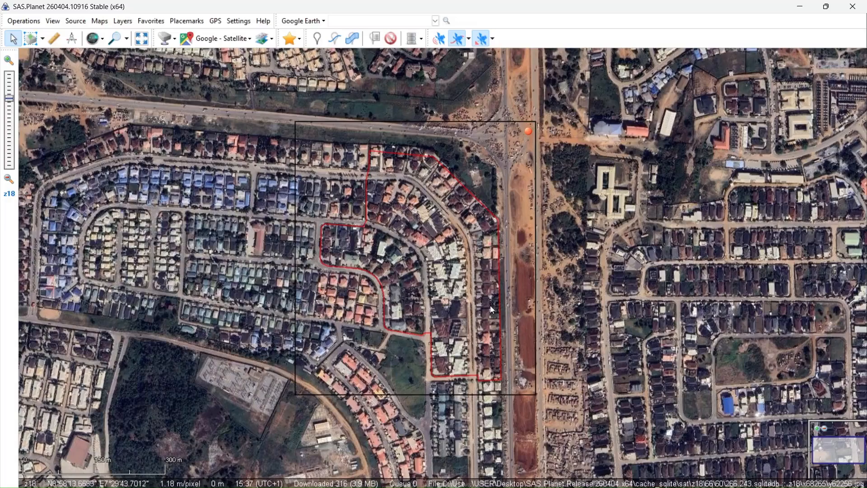
# - Switch to ArcMap and add imgd.tif from the Desktop's TUTORIAL\SASPLANET folder to a blank map
pyautogui.click(800, 8)
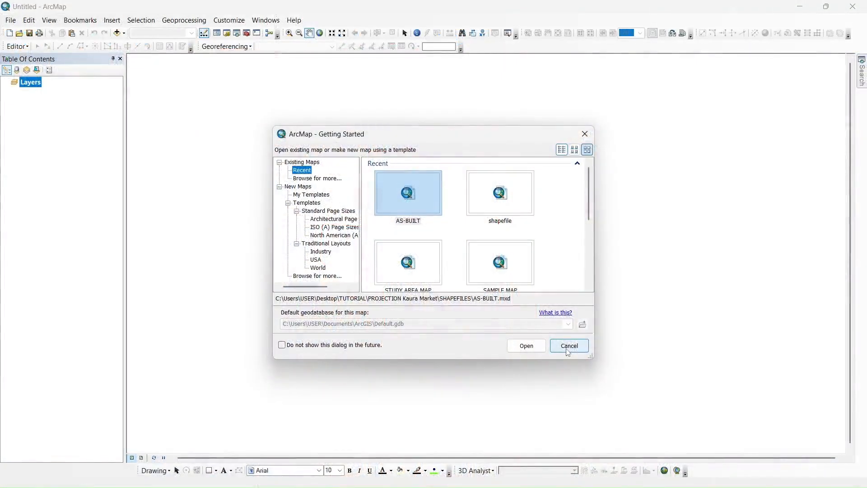
pyautogui.click(575, 350)
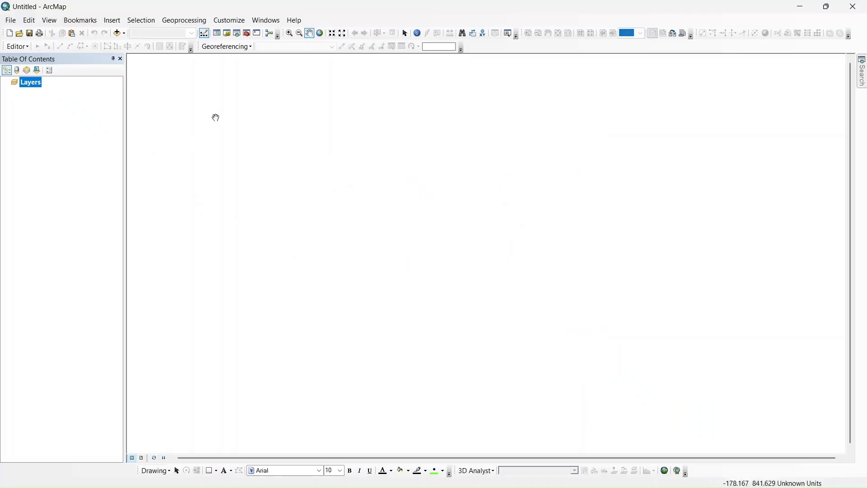
pyautogui.click(118, 35)
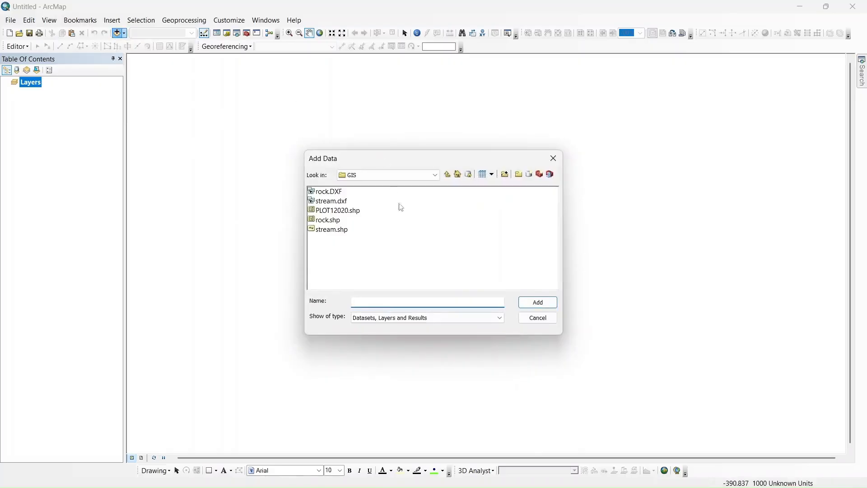
pyautogui.click(435, 176)
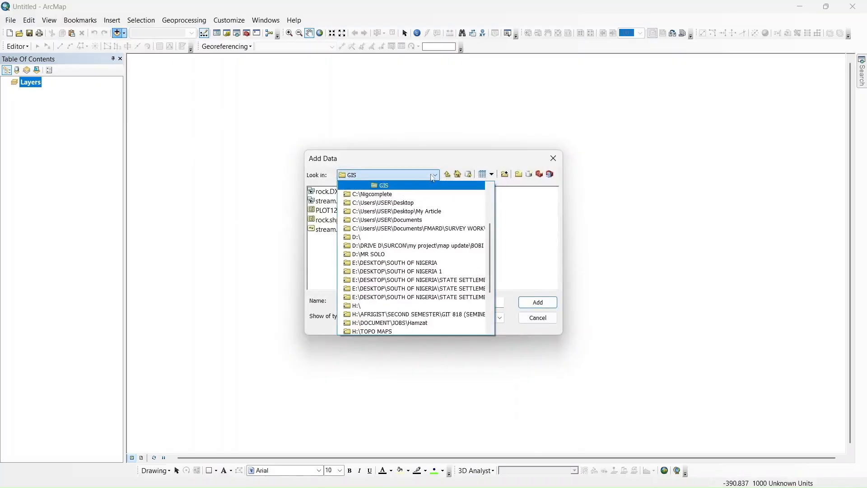
pyautogui.click(398, 202)
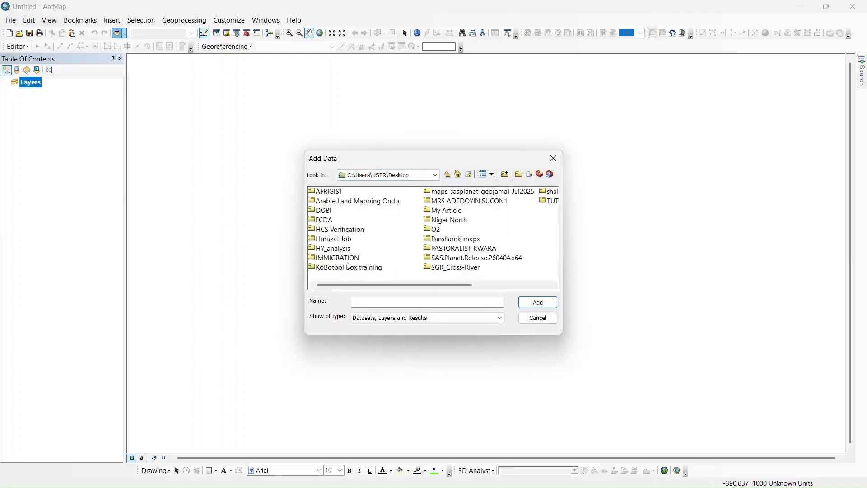
pyautogui.doubleClick(433, 248)
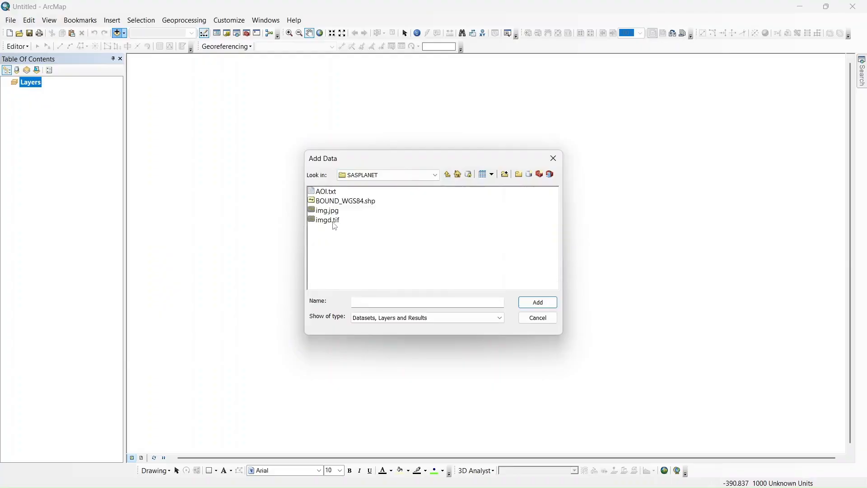
pyautogui.click(334, 220)
pyautogui.click(535, 303)
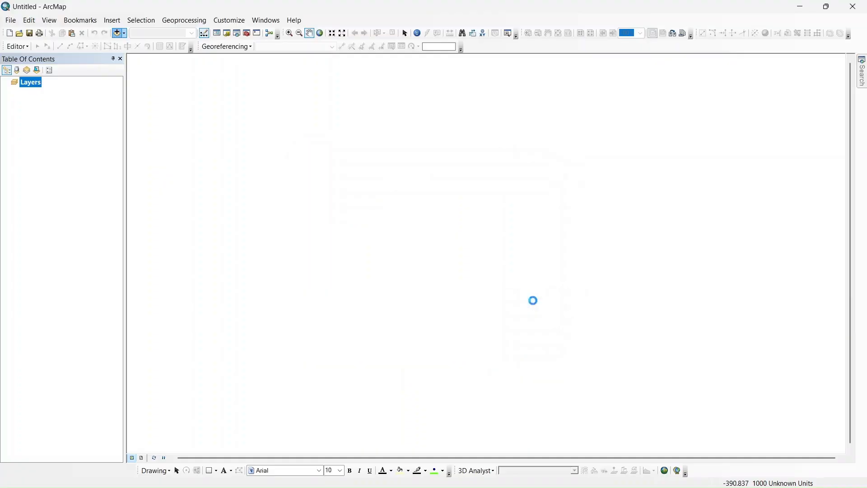
pyautogui.click(430, 234)
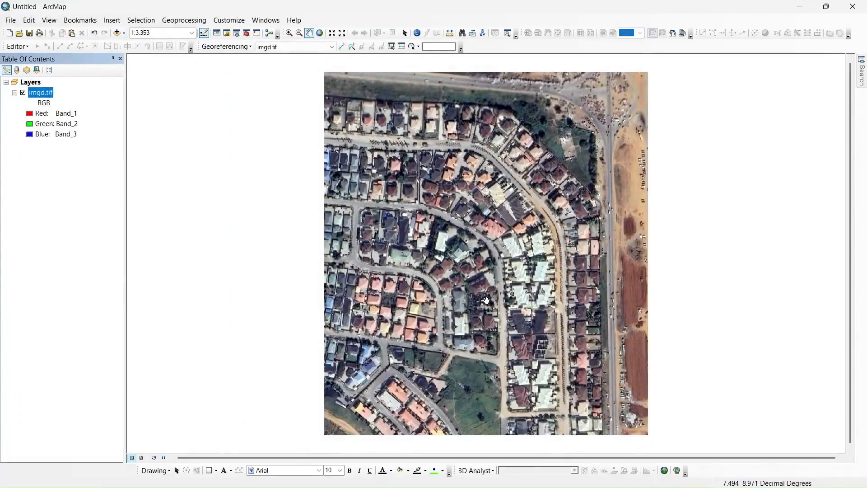
# - Examine the level of detail of the imgd.tif imagery around the houses and the open green area
pyautogui.scroll(2, 487, 301)
pyautogui.scroll(-3, 487, 301)
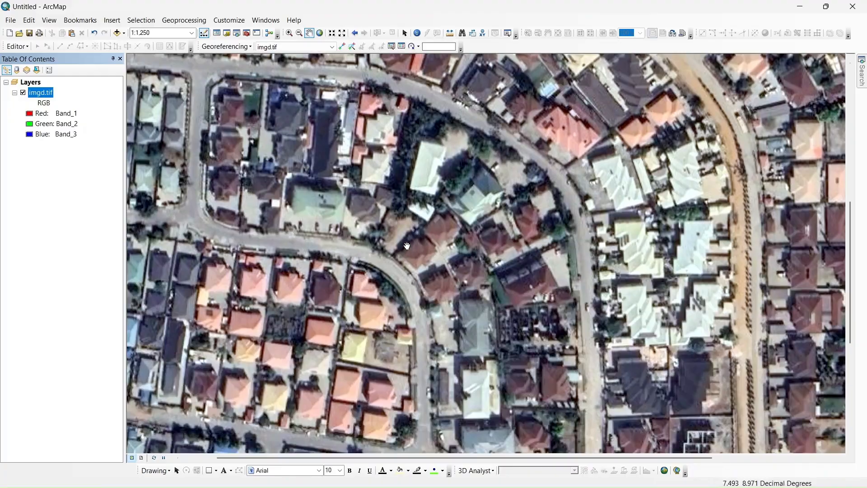
pyautogui.moveTo(437, 286); pyautogui.dragTo(476, 235)
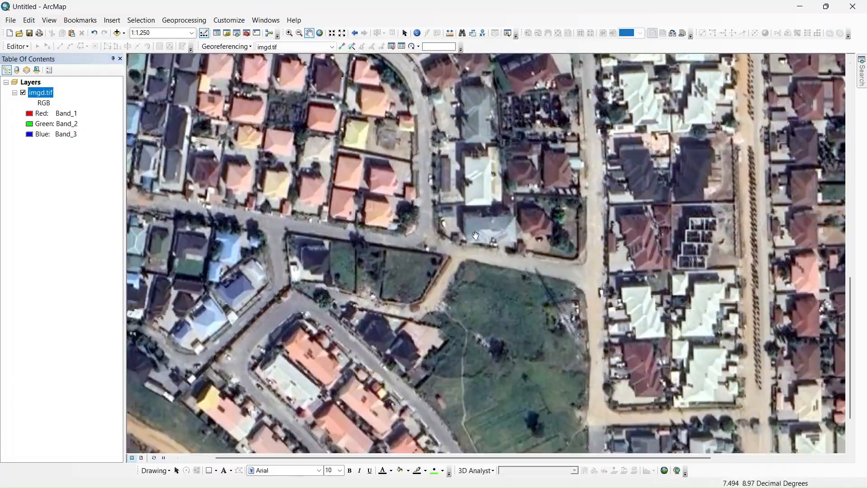
pyautogui.scroll(-2, 476, 235)
pyautogui.scroll(-1, 498, 234)
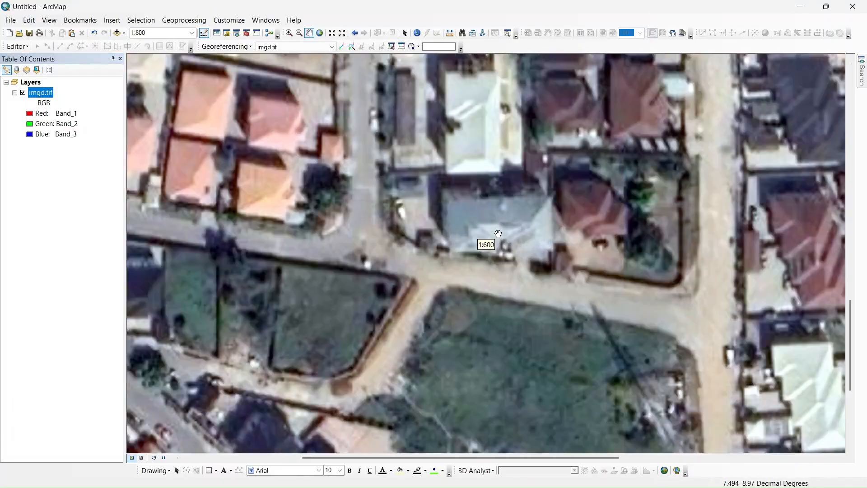
pyautogui.scroll(6, 485, 244)
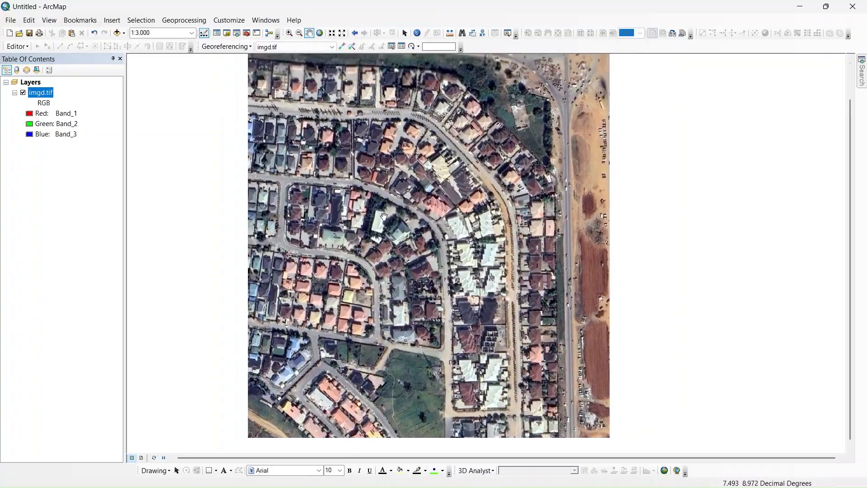
# - Add the BOUND_WGS84.shp boundary over the imagery and check how it lines up with the roads and plots
pyautogui.click(116, 35)
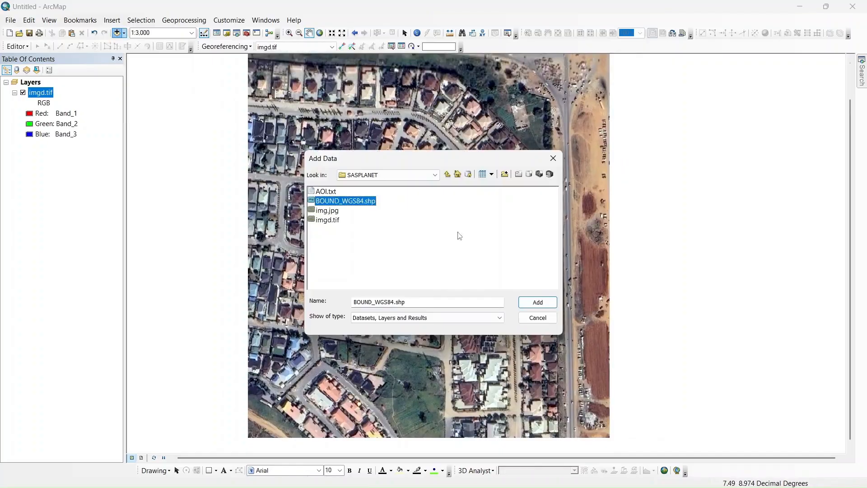
pyautogui.click(538, 302)
pyautogui.scroll(1, 334, 270)
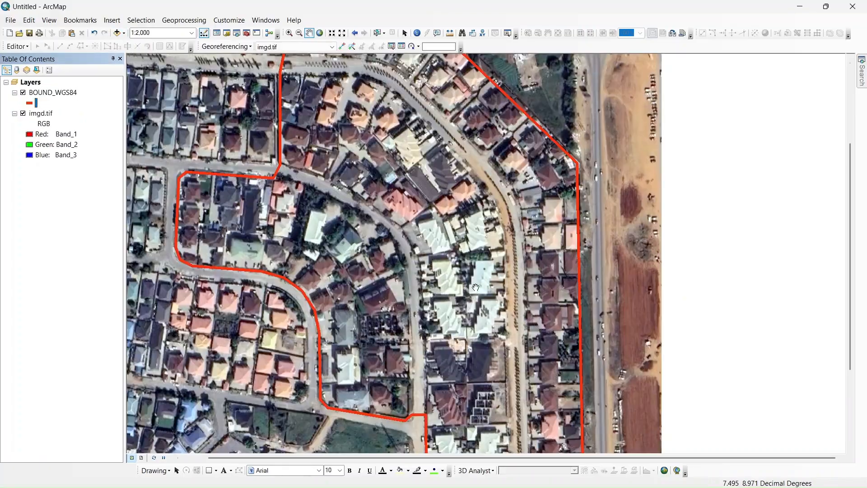
pyautogui.scroll(1, 474, 270)
pyautogui.scroll(-1, 496, 272)
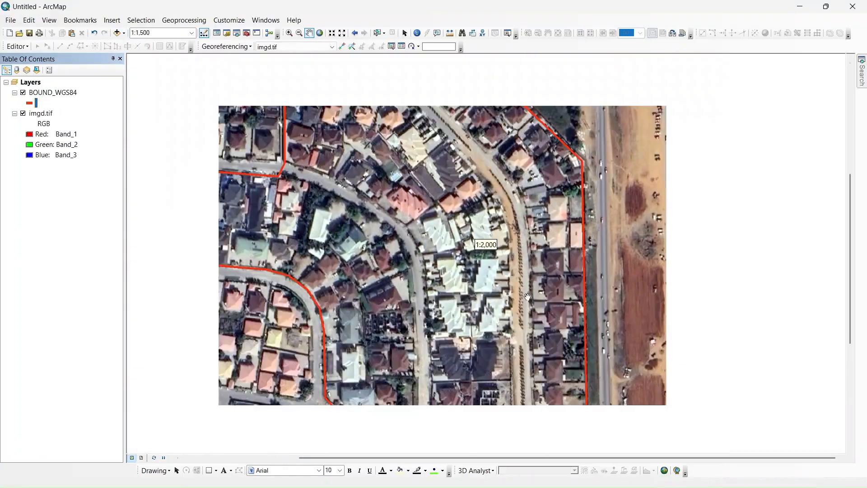
pyautogui.moveTo(529, 305); pyautogui.dragTo(493, 126)
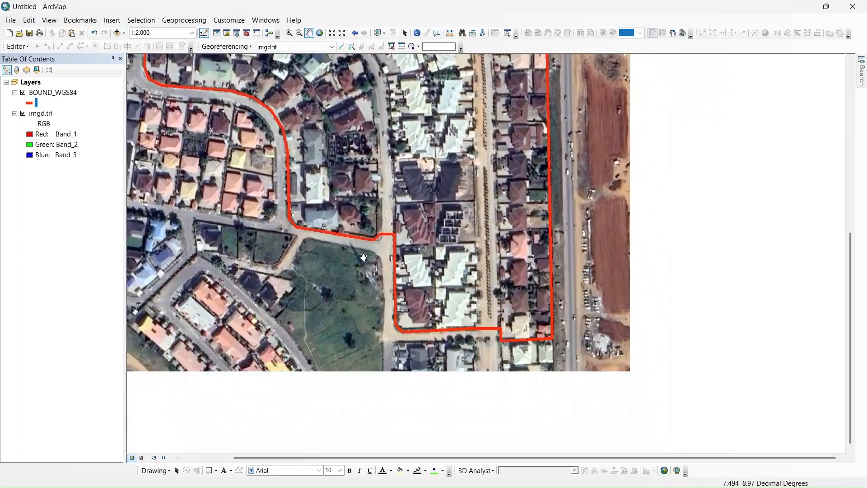